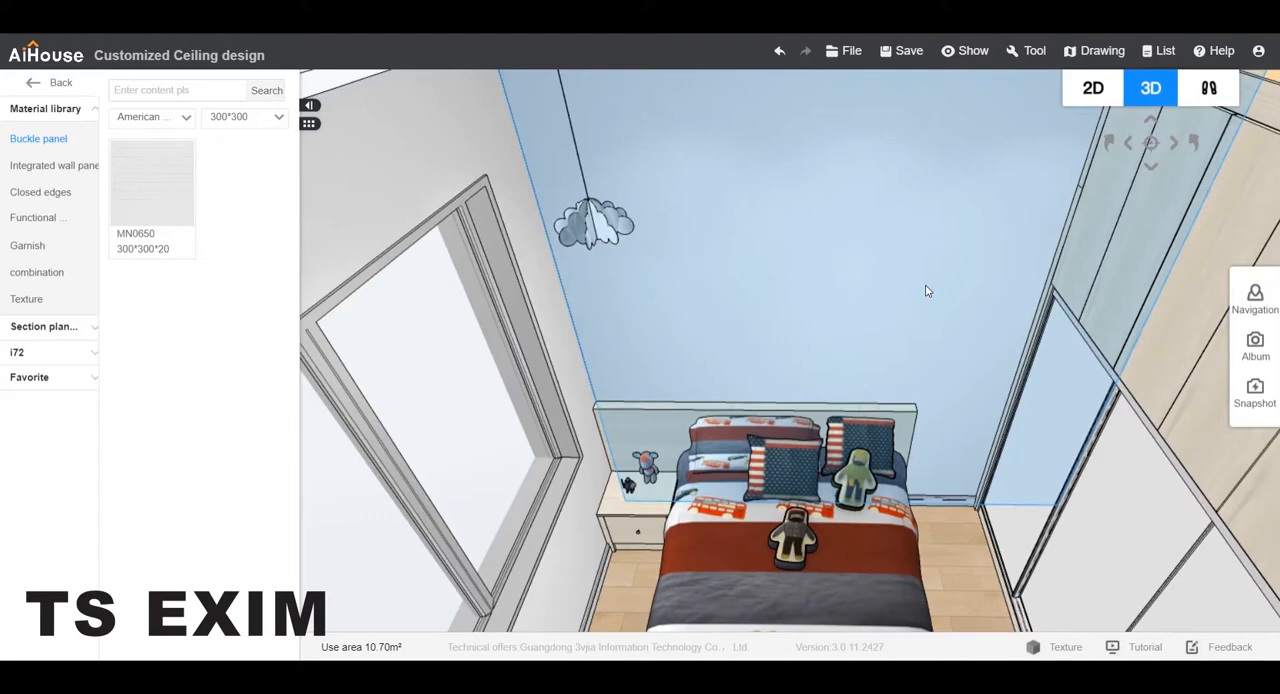
In the 2D plan, set the depth dimension of the wall at the bed's headboard to 4158.
left_click(1092, 92)
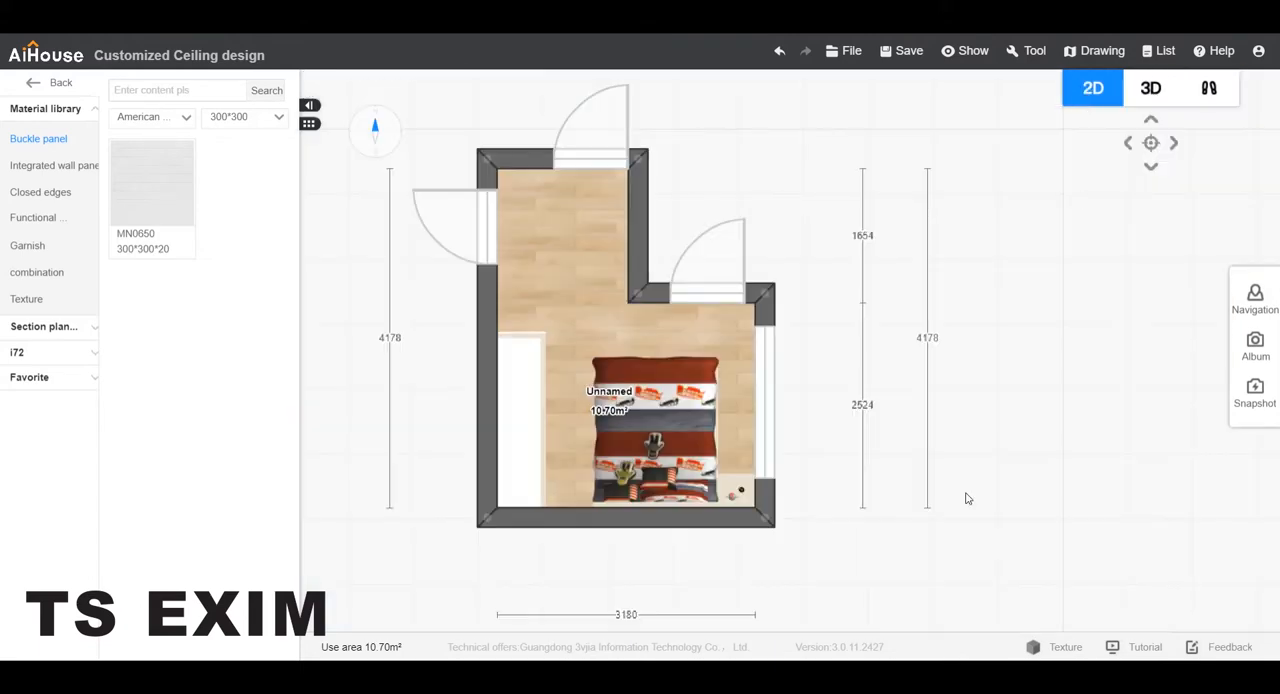
scroll(660, 590, "up", 3)
left_click(544, 486)
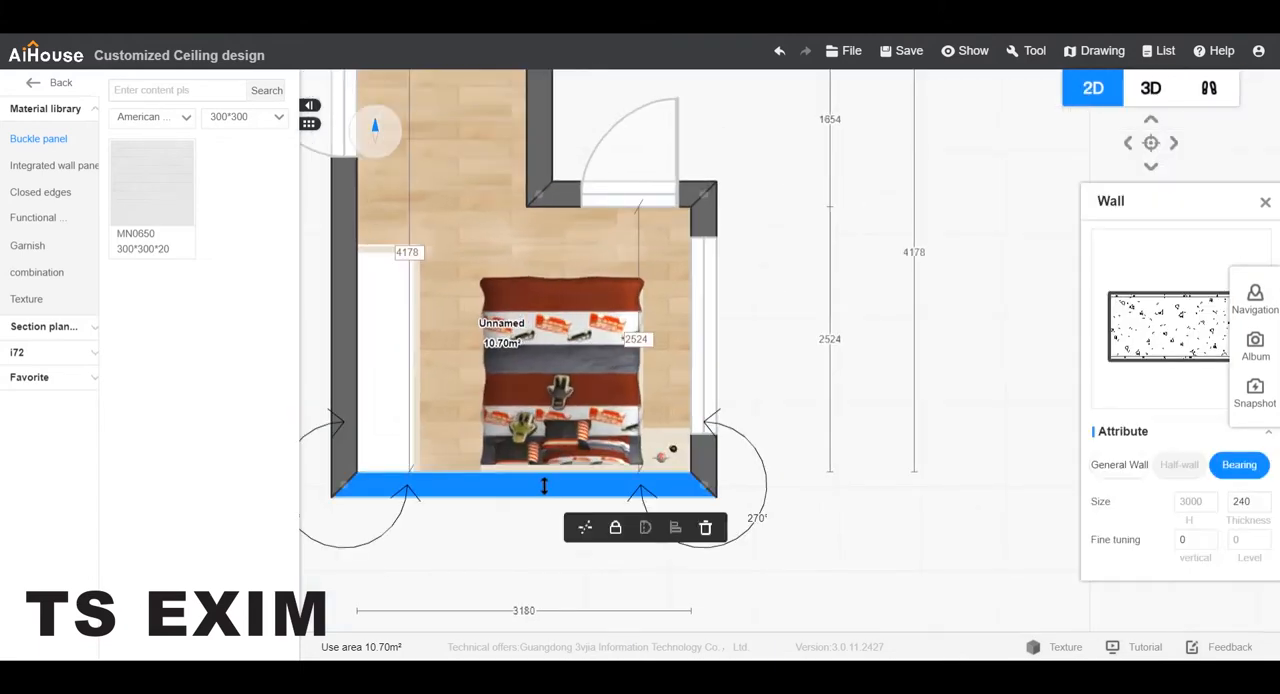
left_click(421, 252)
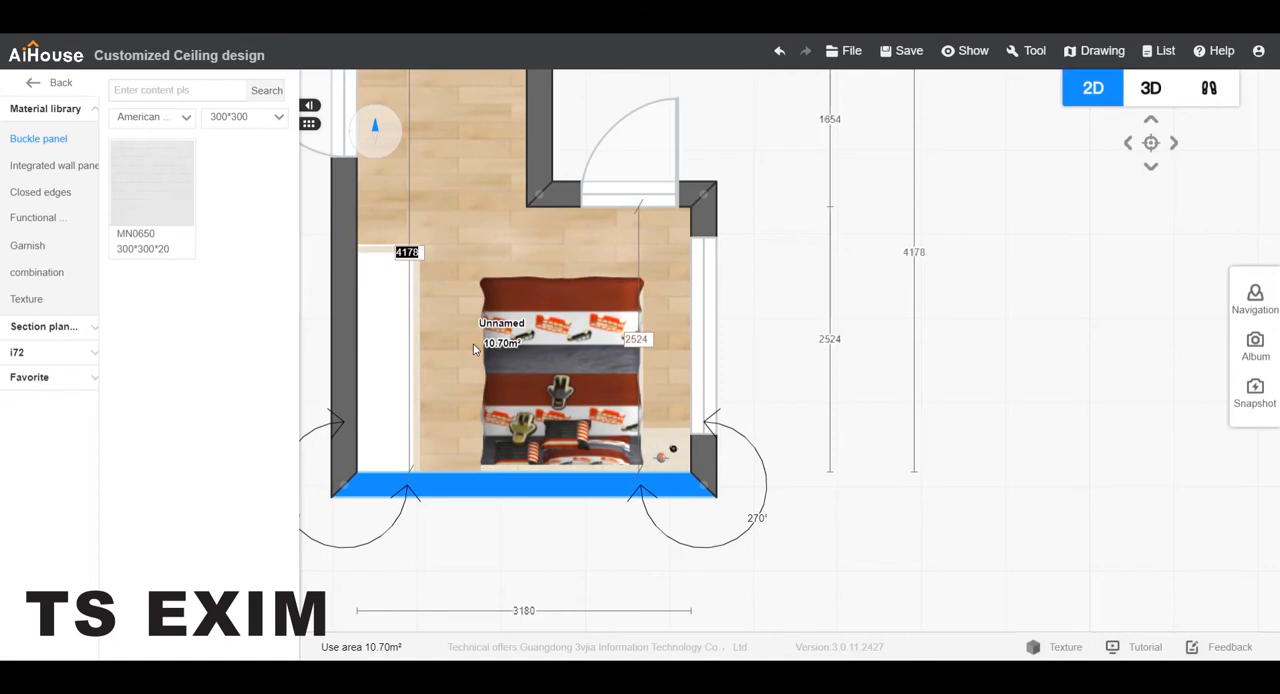
type("4")
key("Return")
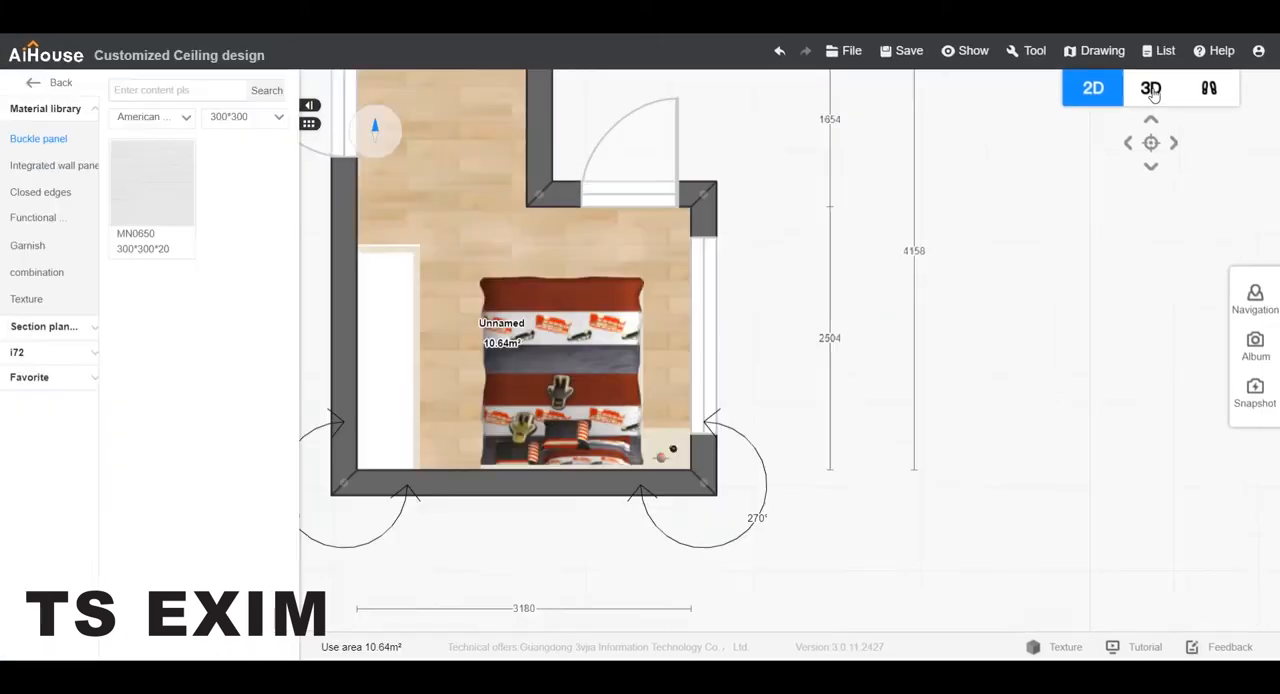
Open the wall behind the bed for background wall design from the 3D view and select its surface in style mode.
left_click(1150, 88)
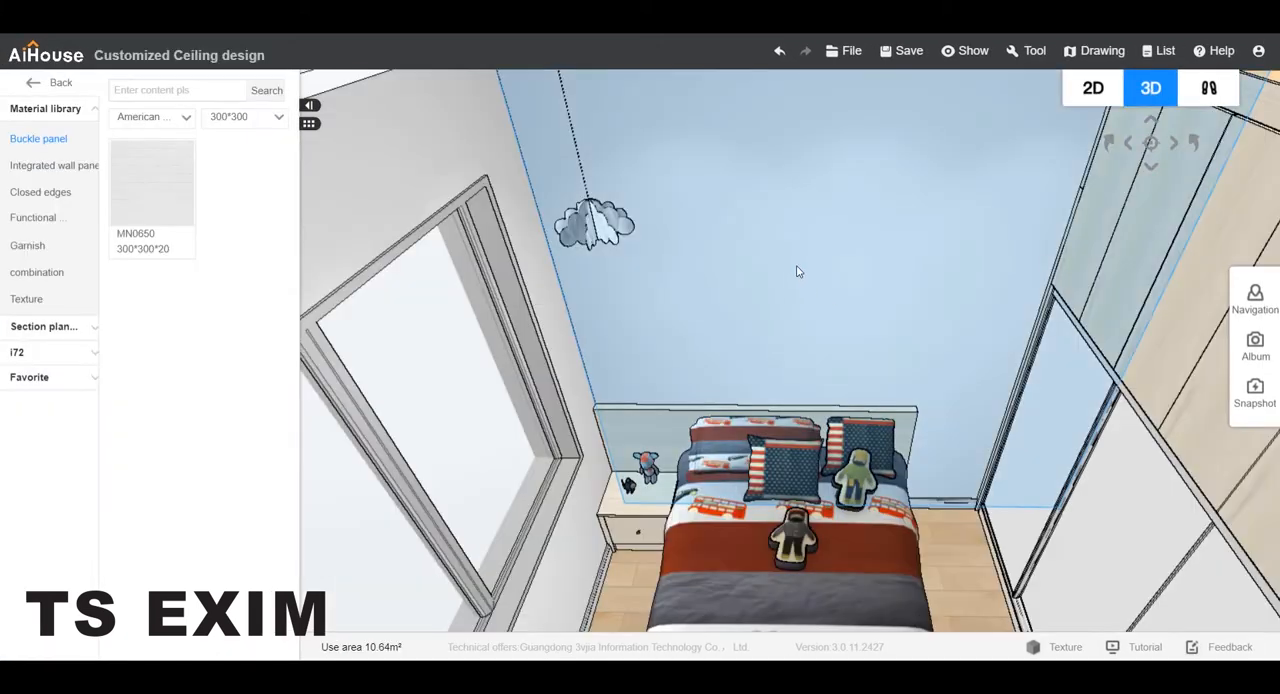
double_click(797, 267)
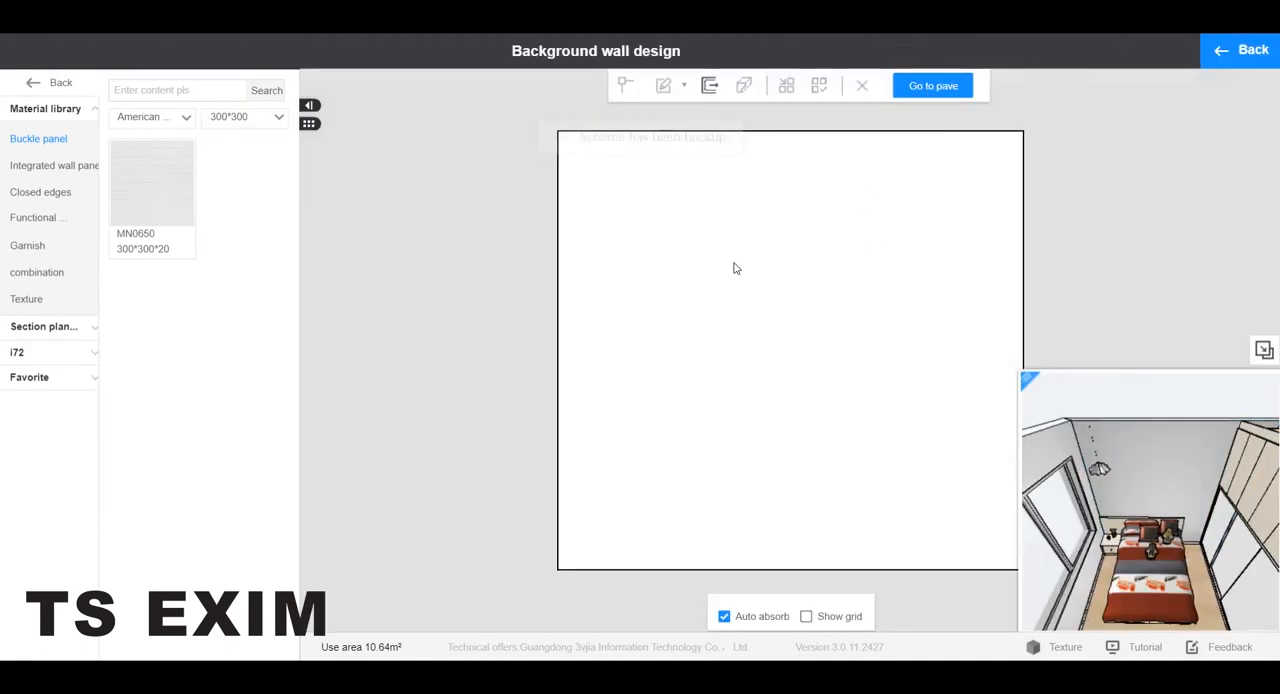
left_click(757, 234)
Import the letter "y" outline from a local DXF file as modeling on the background wall.
right_click(757, 234)
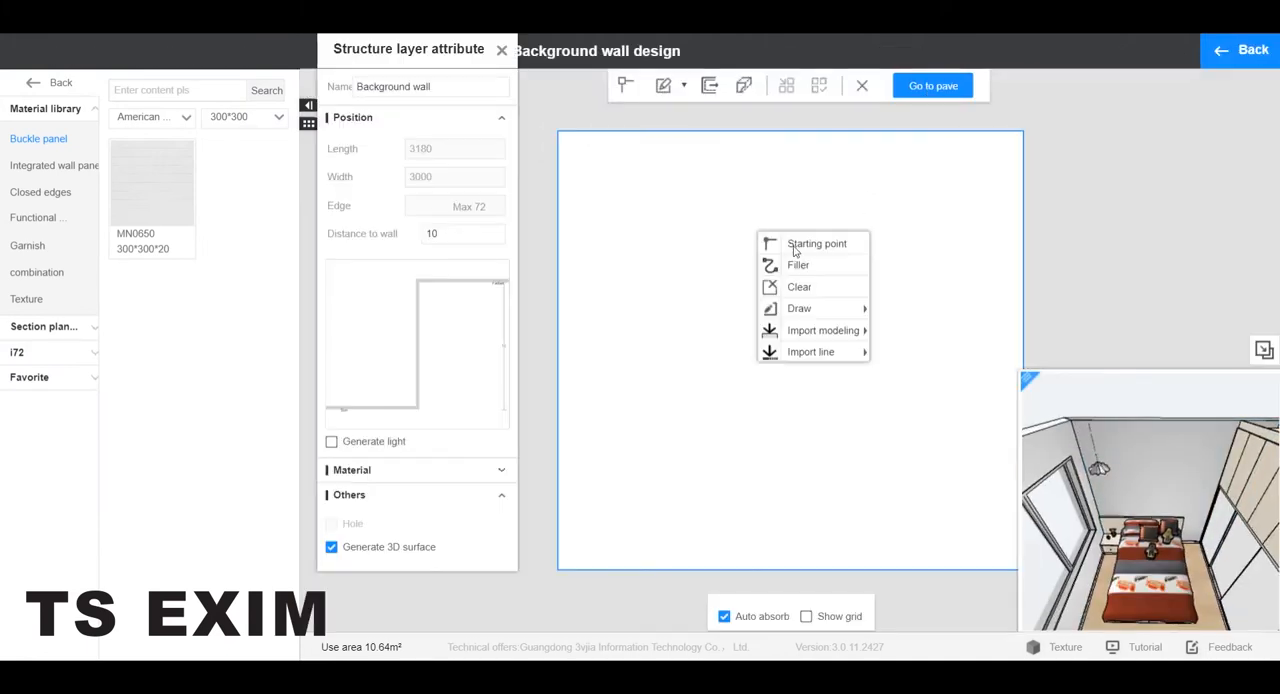
mouse_move(830, 331)
left_click(915, 360)
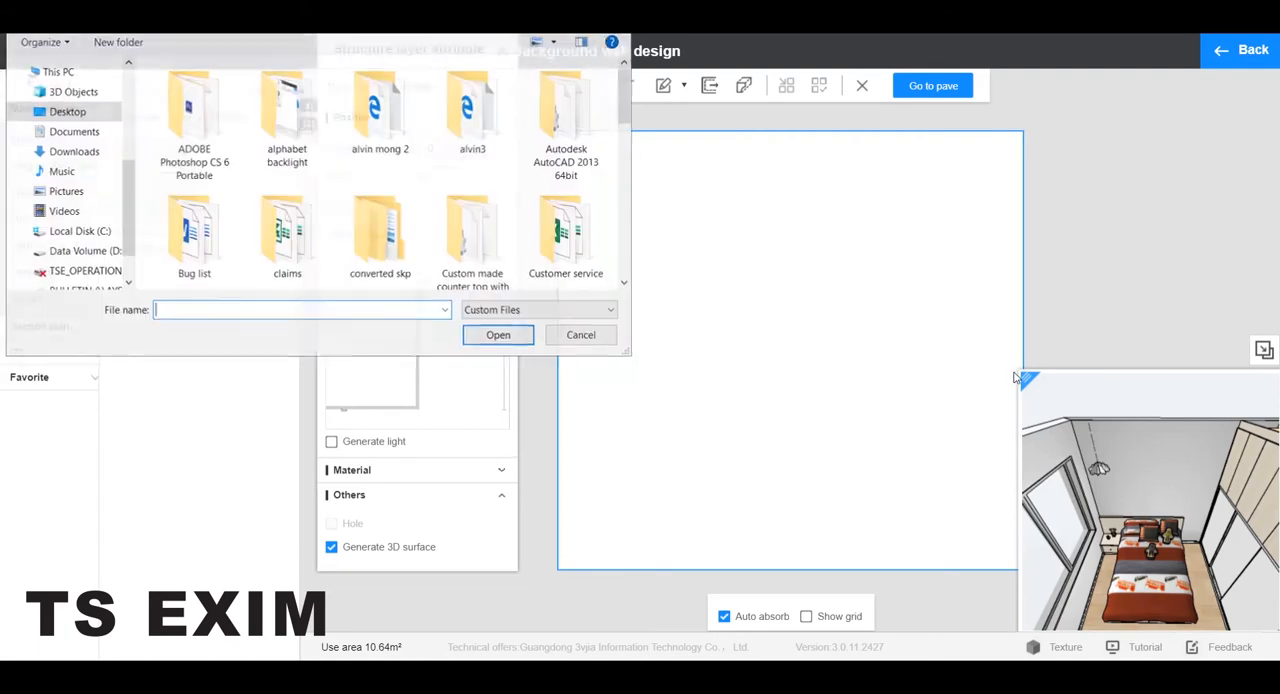
scroll(440, 213, "down", 8)
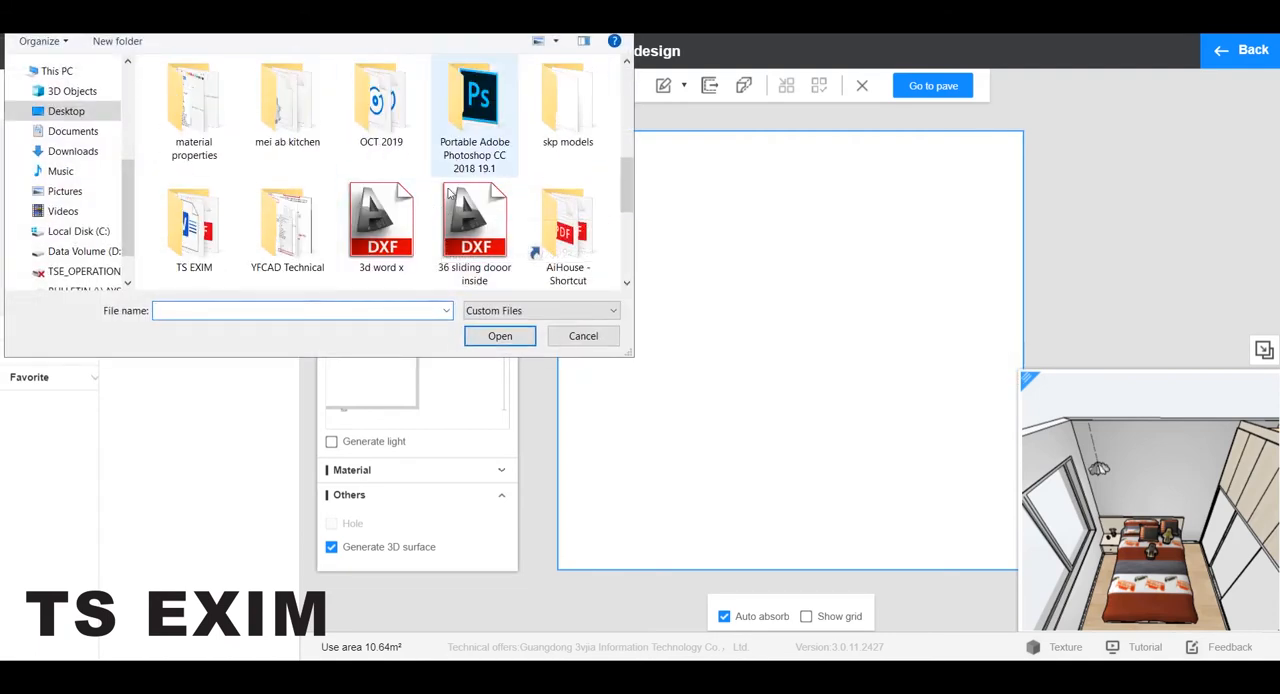
double_click(381, 222)
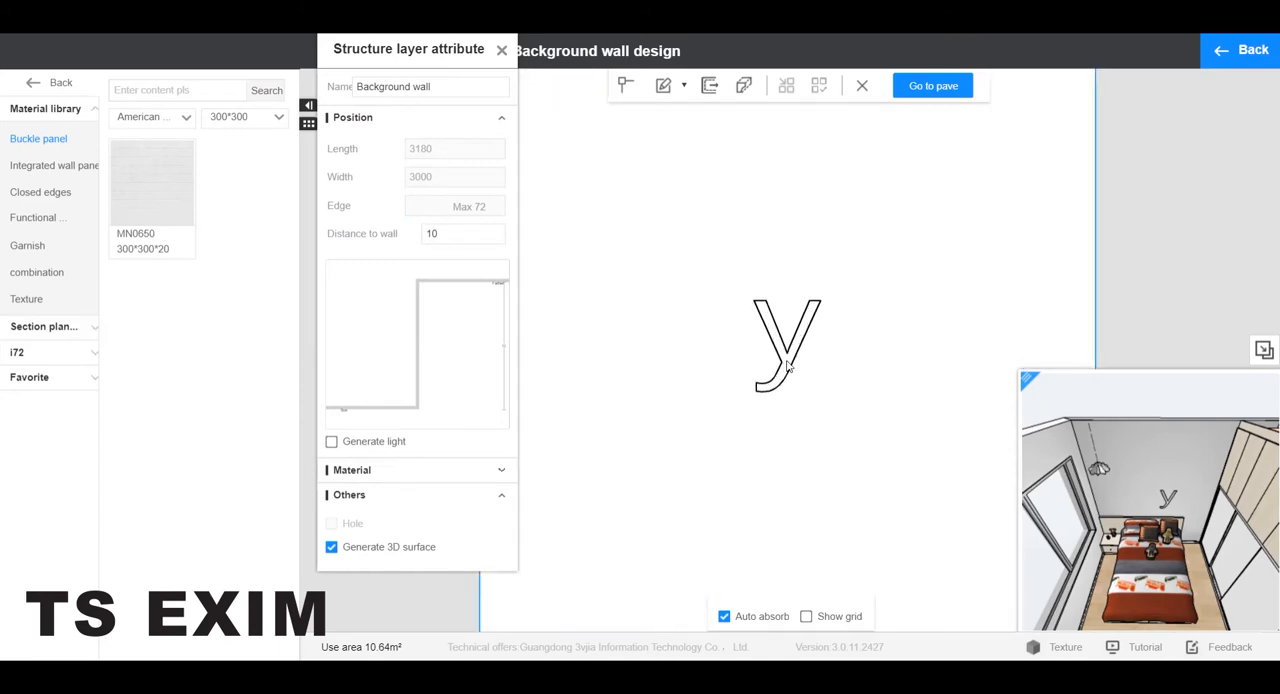
Set the imported letter's distance to the wall to 60.
left_click(793, 360)
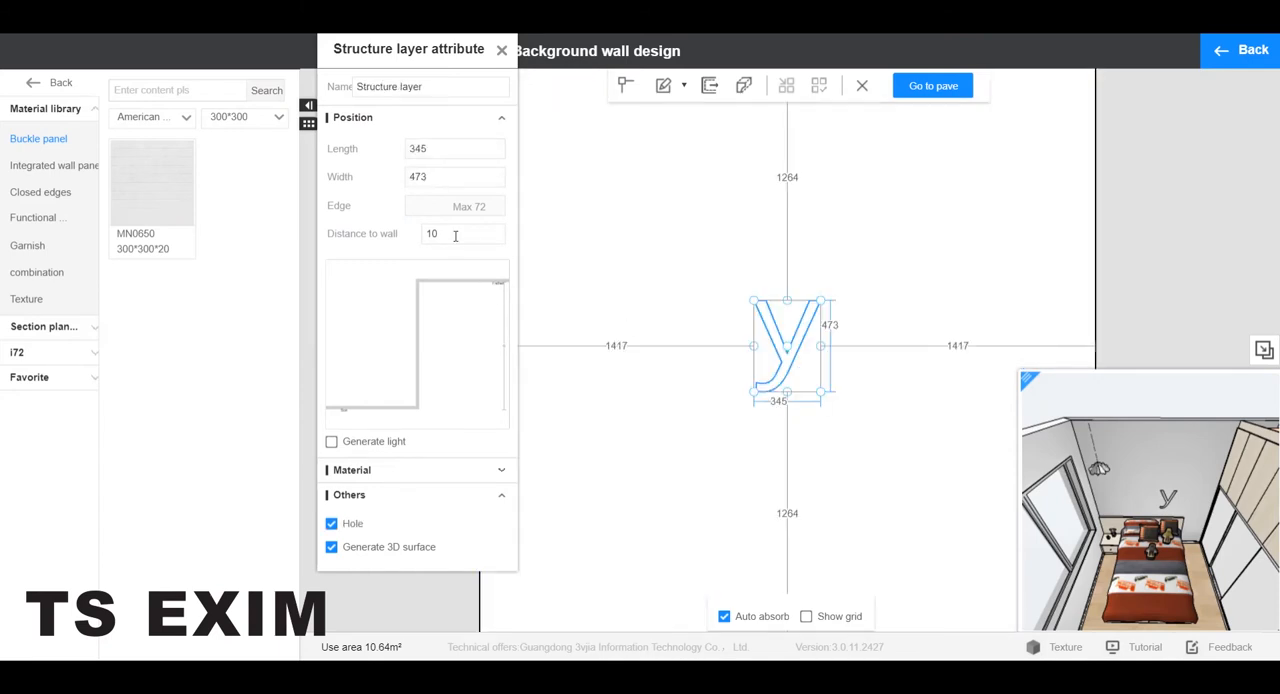
left_click_drag(452, 234, 405, 236)
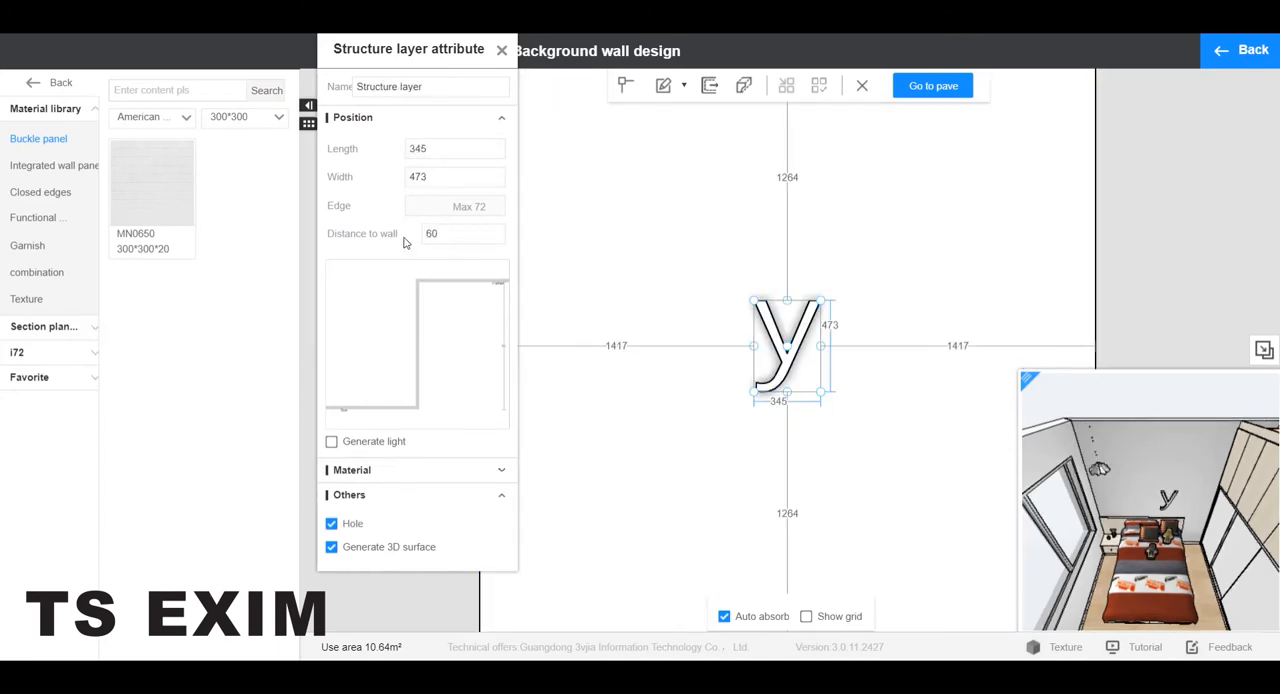
left_click(945, 311)
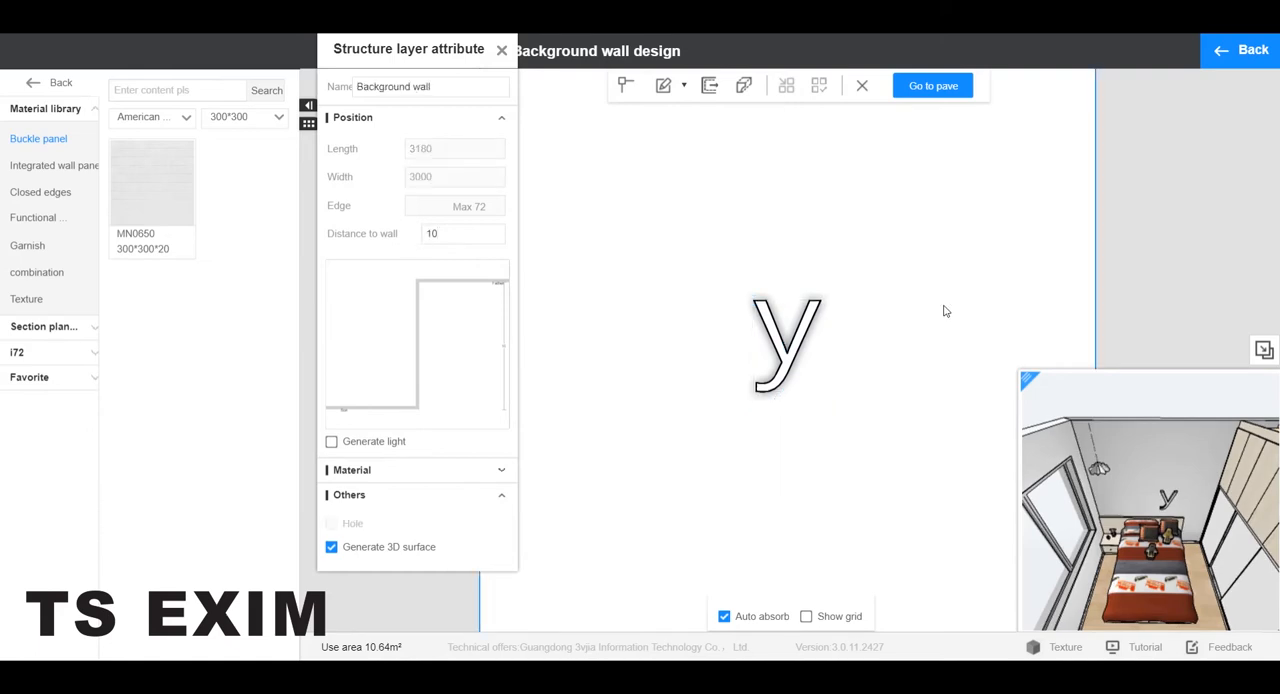
Position the letter 900 from the wall's left edge and 1500 above its lower edge, and return to the room design.
left_click(813, 358)
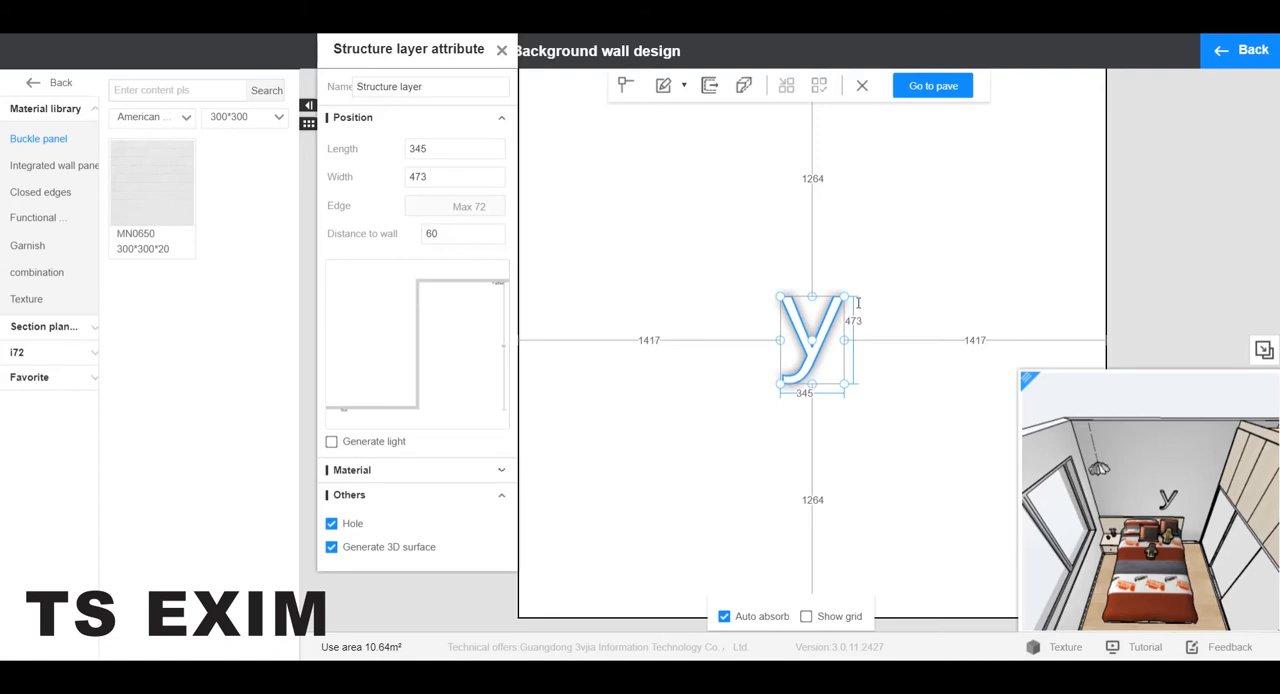
left_click(661, 341)
left_click_drag(665, 340, 637, 341)
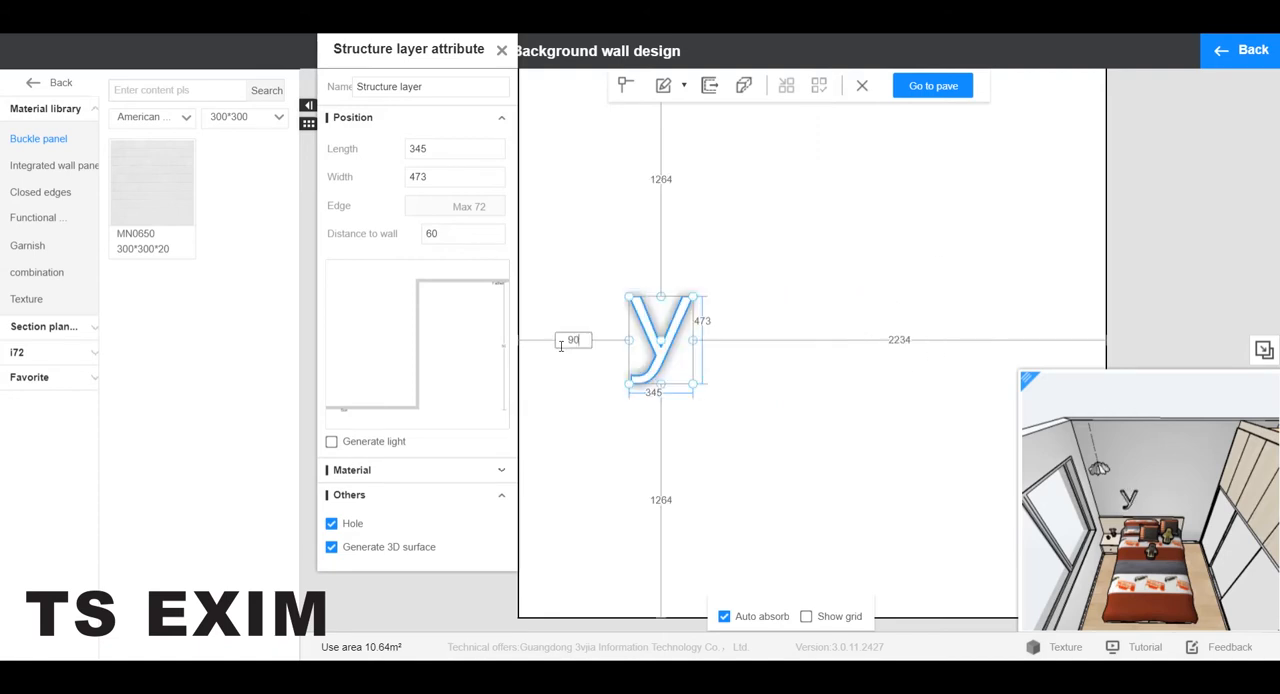
key("Return")
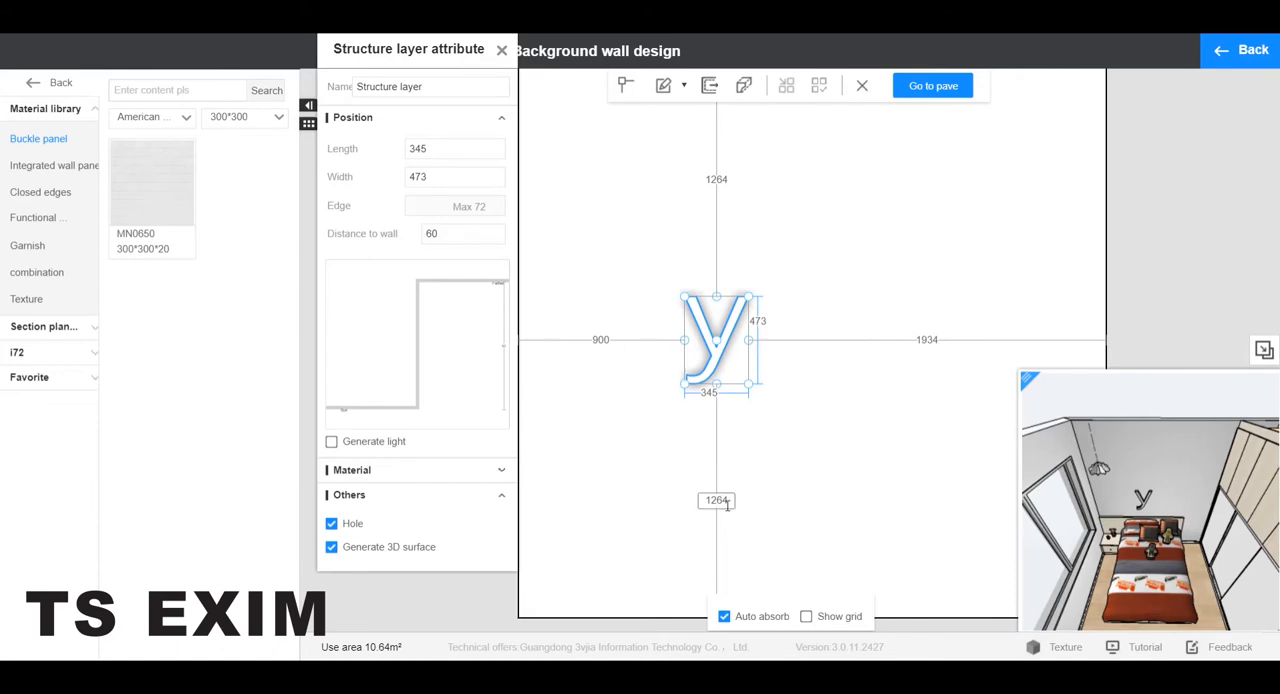
left_click_drag(728, 502, 703, 507)
type("1500")
key("Return")
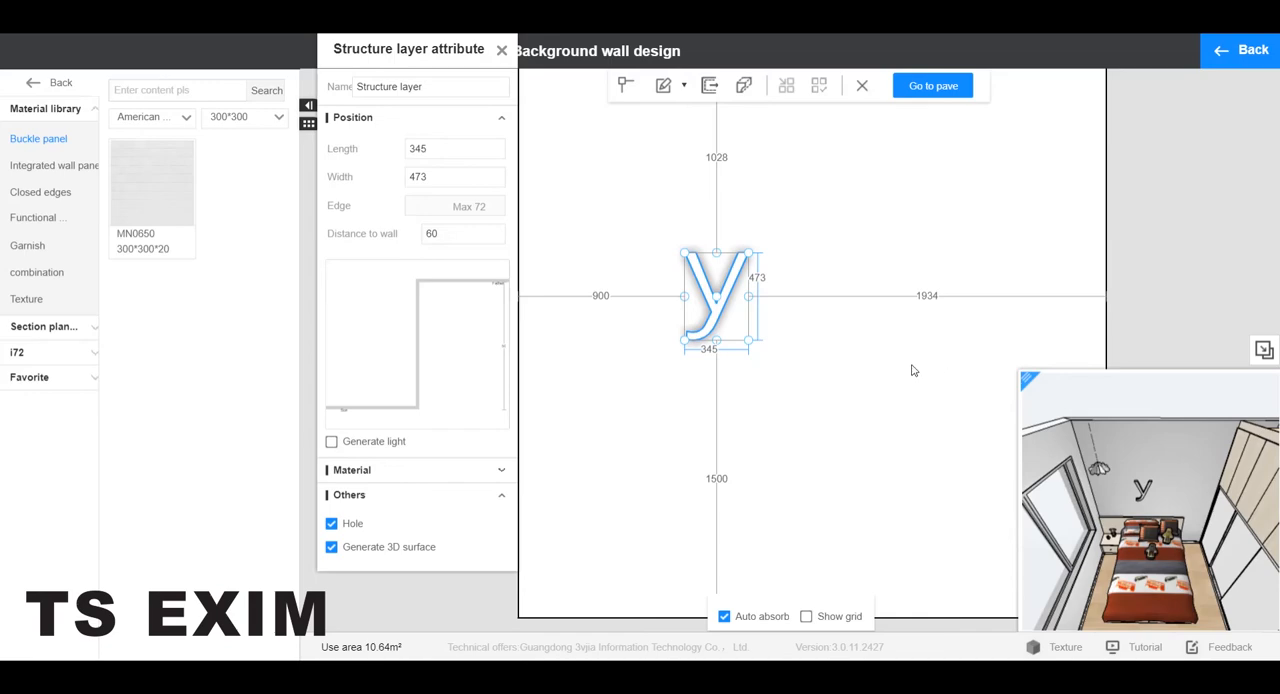
left_click(1255, 55)
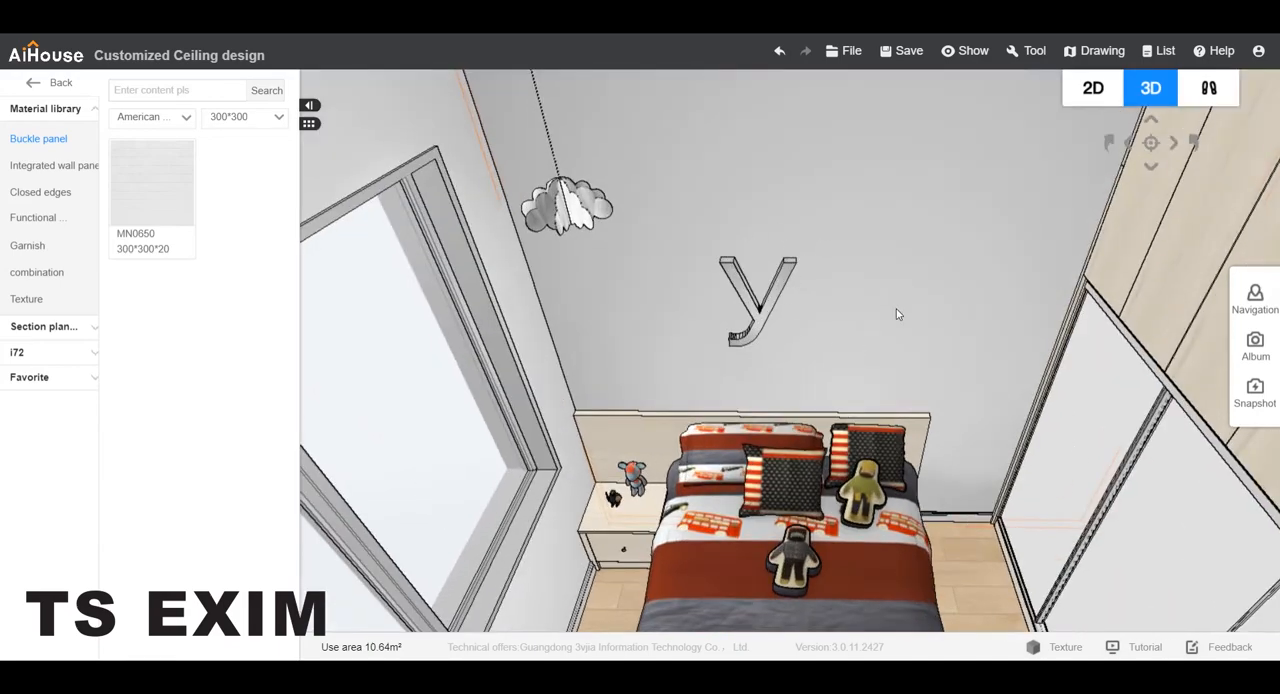
Return to the 2D plan and set the headboard wall's depth dimension to 4178.
scroll(908, 323, "down", 2)
scroll(880, 272, "down", 2)
left_click_drag(857, 264, 851, 340)
scroll(861, 347, "up", 2)
left_click(861, 347)
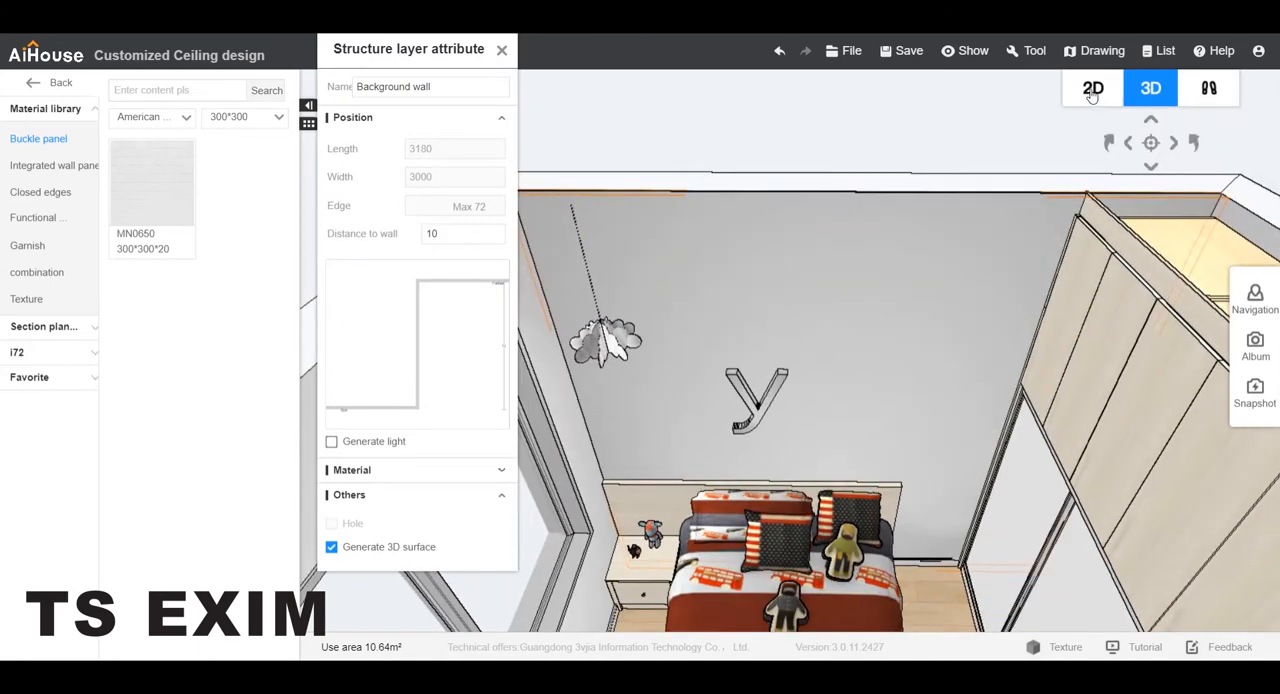
left_click(1093, 88)
left_click(517, 482)
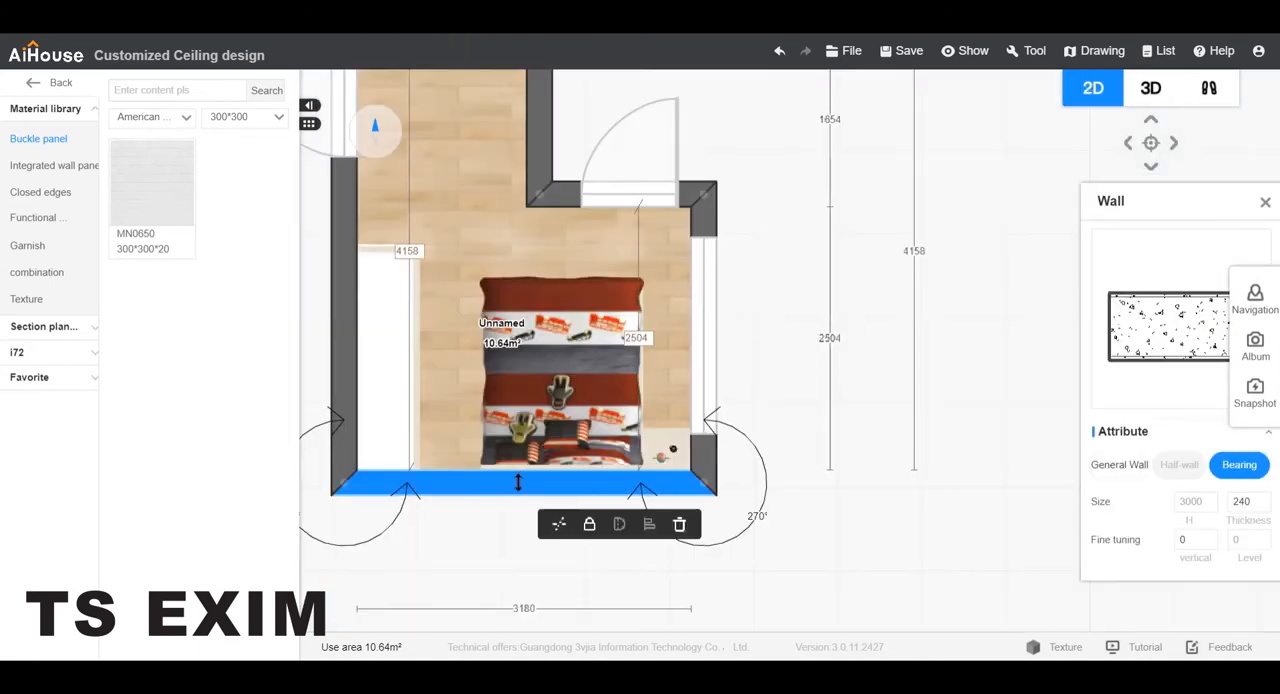
left_click(420, 250)
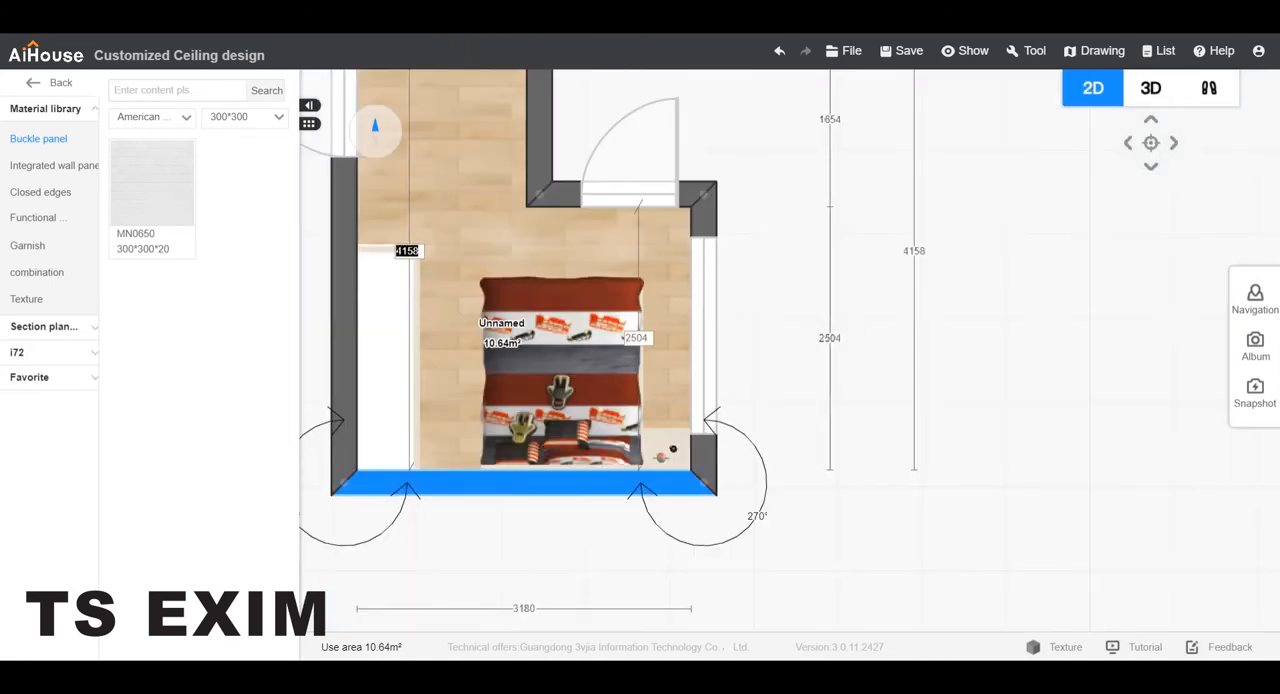
type("1178")
key("Return")
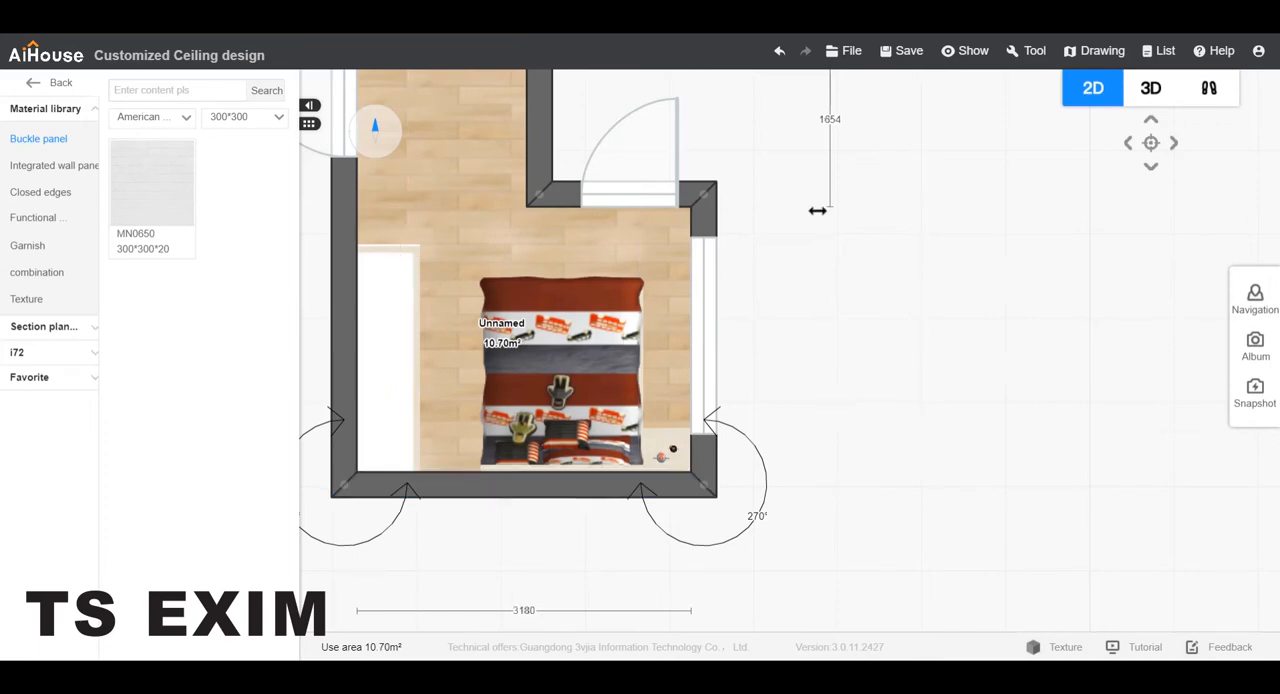
In the 3D view, select the background wall layer and set its distance to the wall to 1.
left_click(1152, 93)
left_click_drag(794, 174, 790, 223)
scroll(705, 293, "up", 3)
left_click_drag(713, 297, 584, 355)
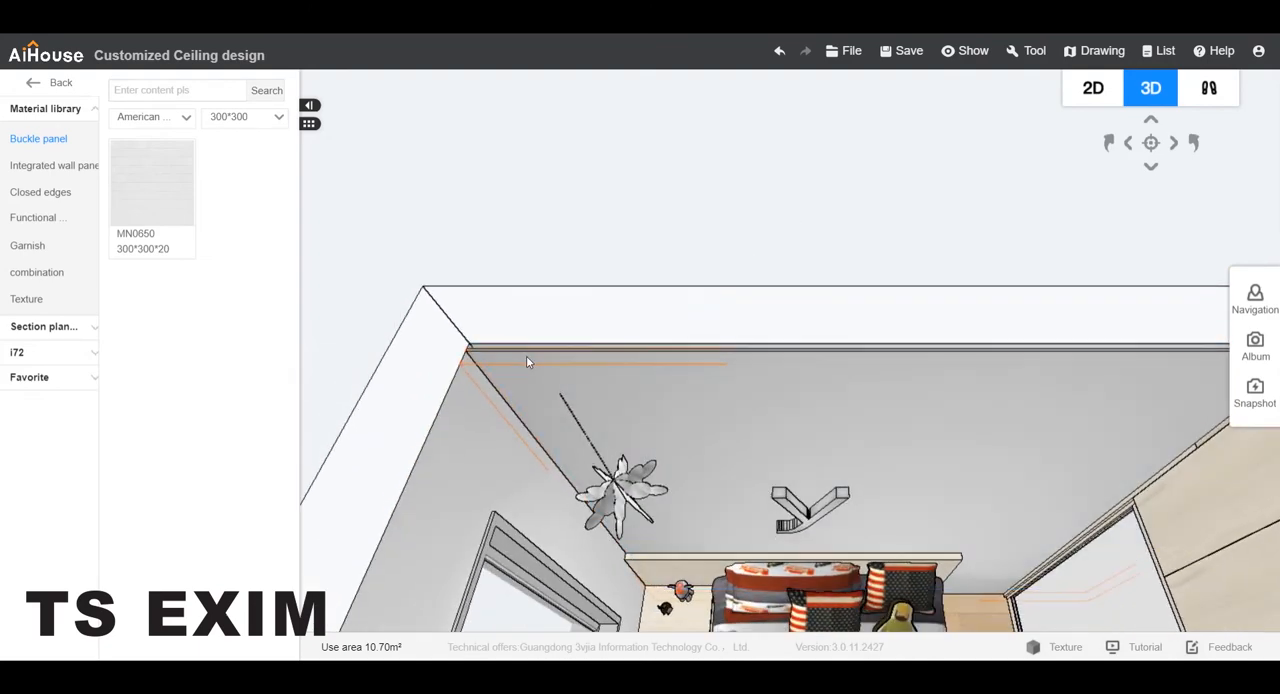
scroll(893, 250, "down", 3)
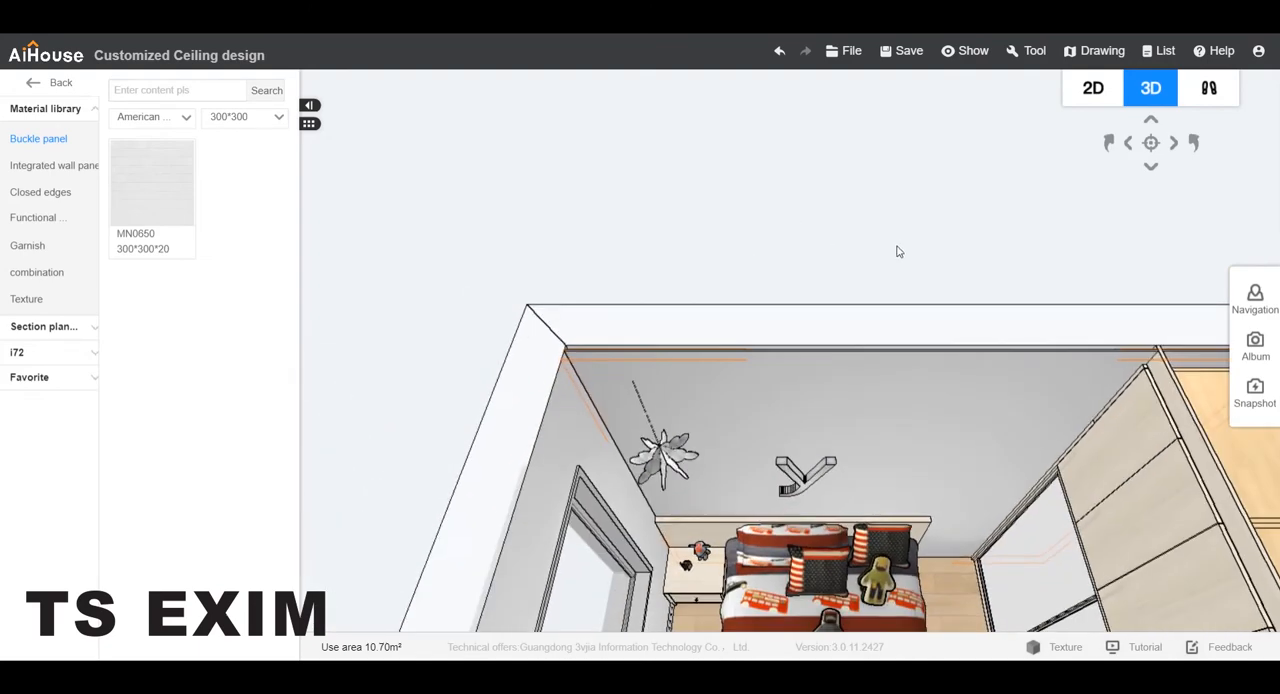
right_click_drag(897, 251, 835, 190)
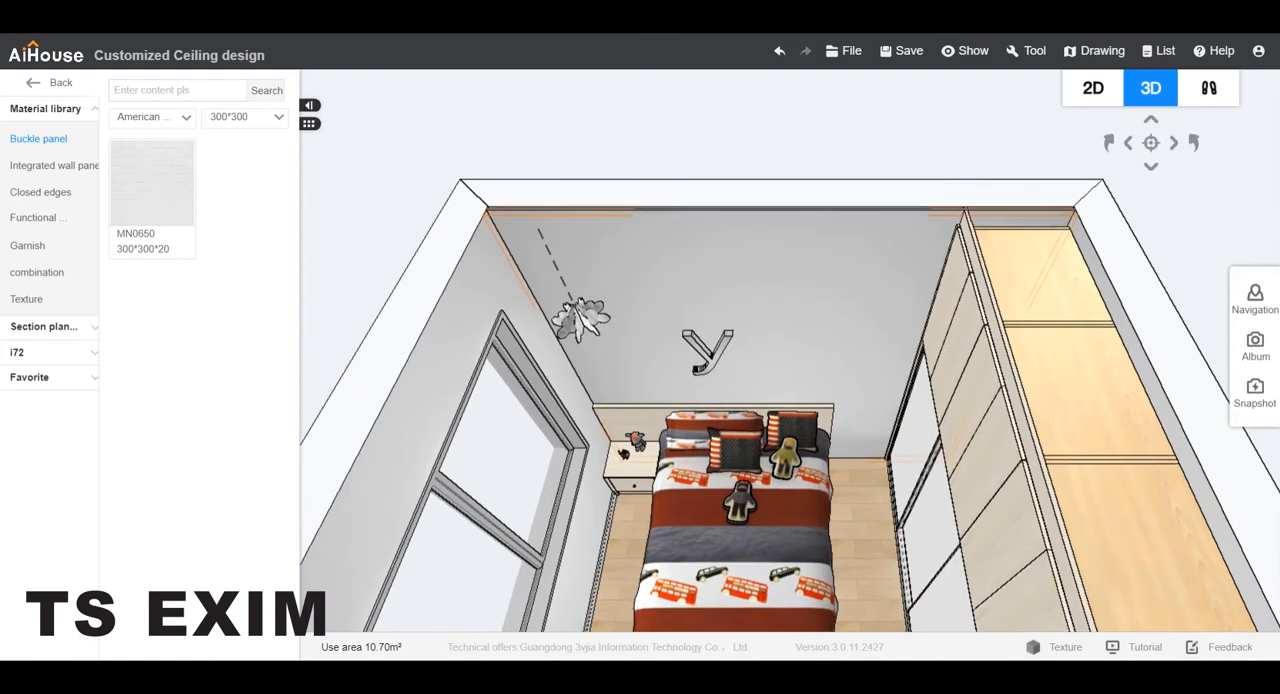
left_click(770, 287)
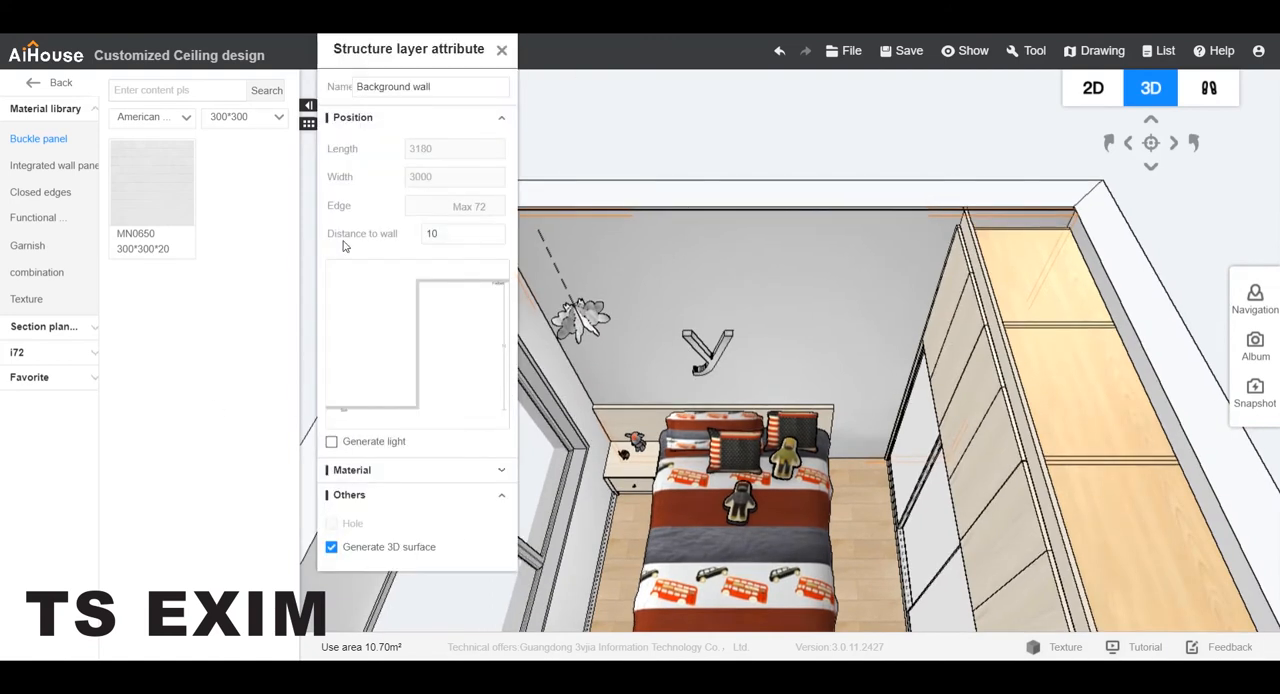
left_click_drag(448, 233, 404, 236)
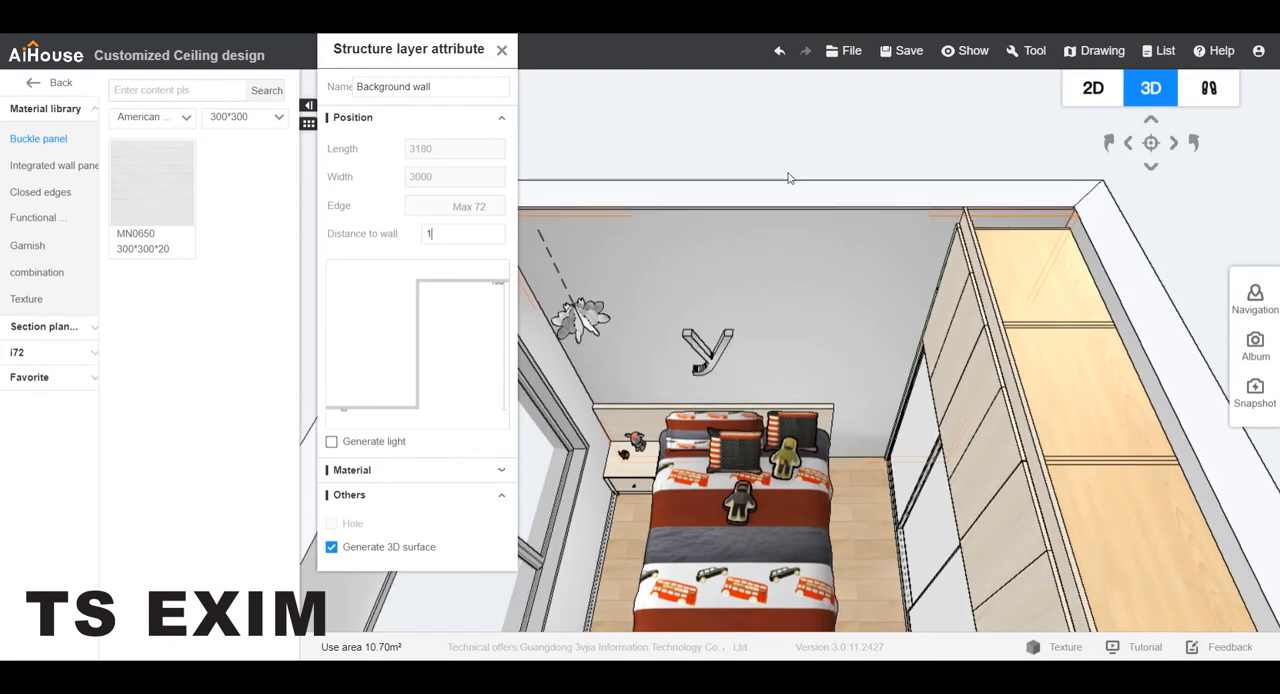
Turn off 3D surface generation for the background wall layer and close its attributes.
left_click(332, 550)
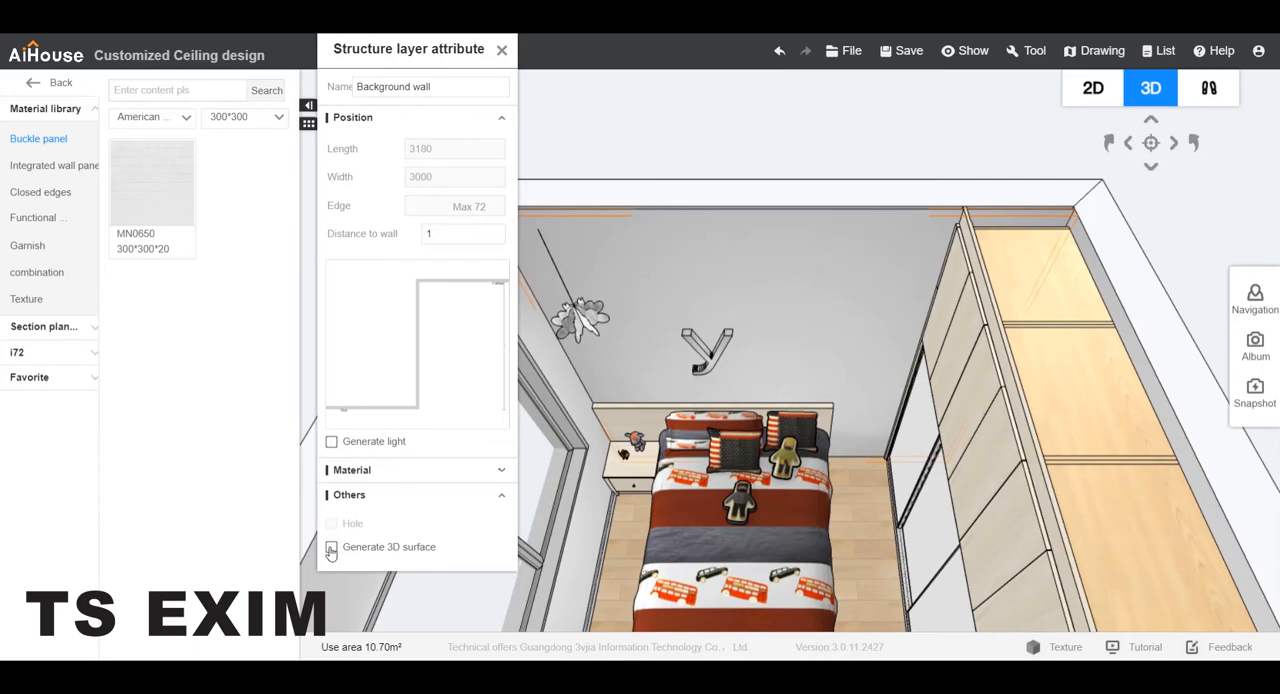
left_click(332, 547)
left_click(332, 523)
left_click(332, 550)
left_click(502, 50)
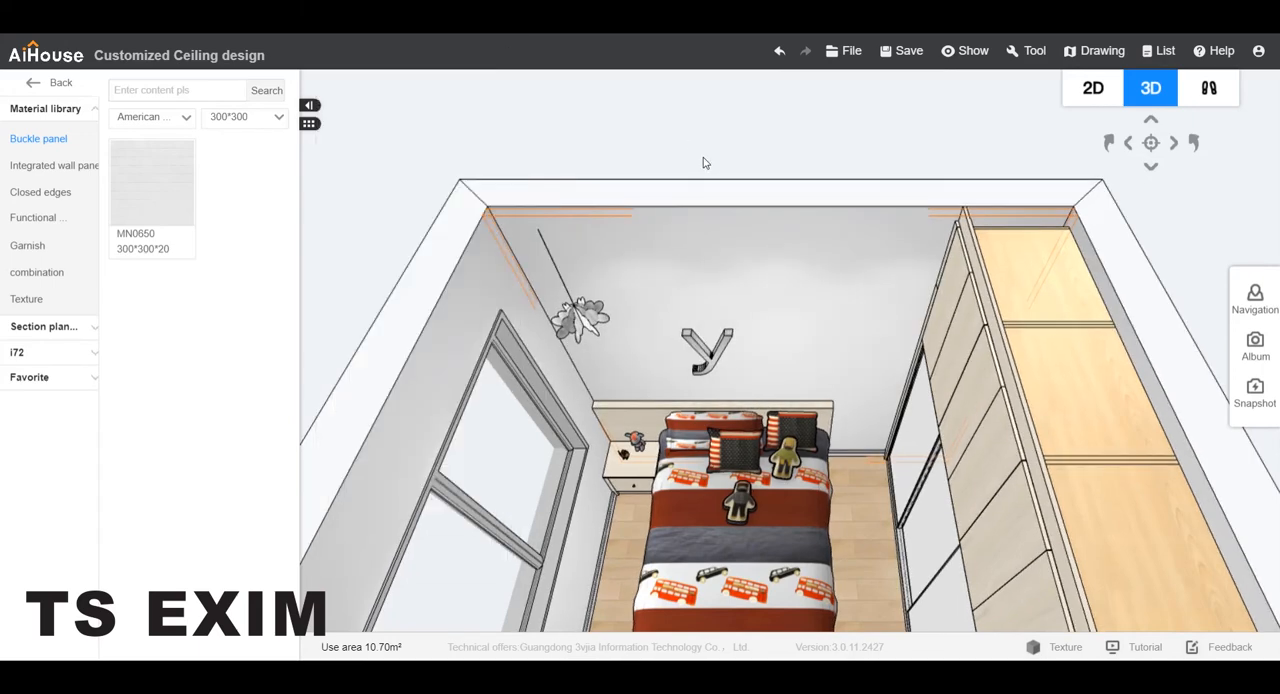
Reopen the background wall design for the wall behind the letter and switch to style mode.
right_click_drag(703, 158, 717, 220)
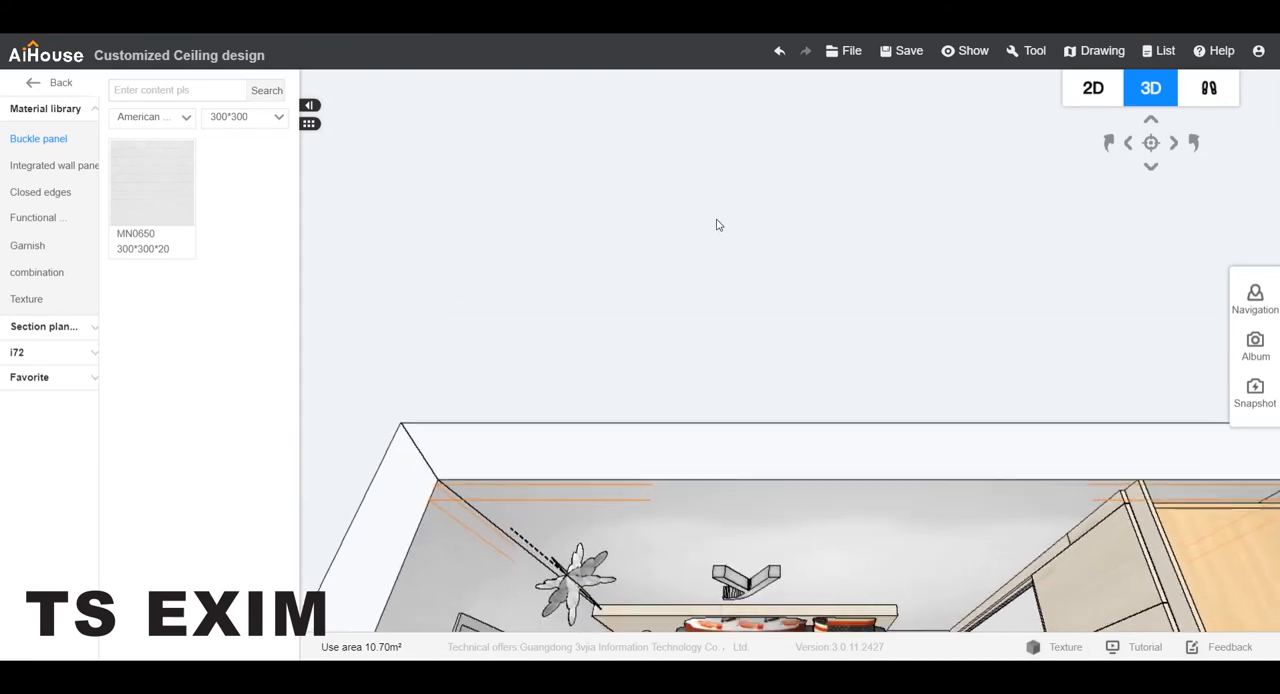
left_click_drag(716, 225, 716, 162)
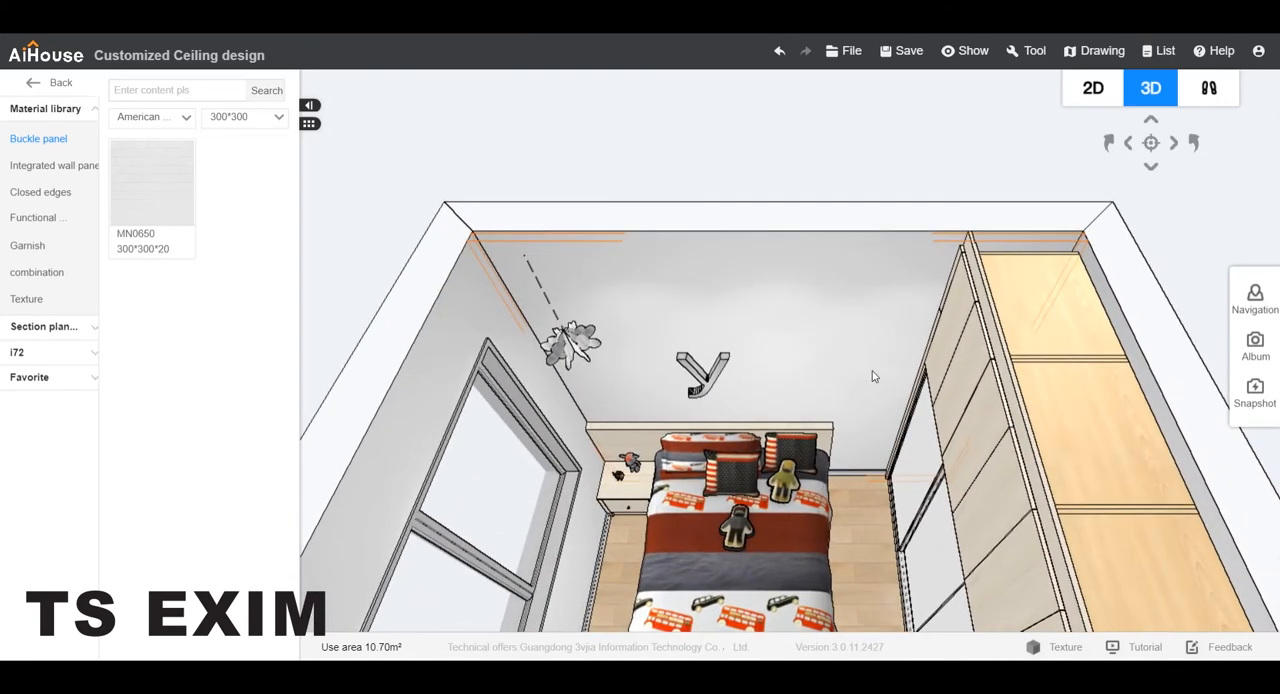
right_click(797, 313)
left_click(838, 320)
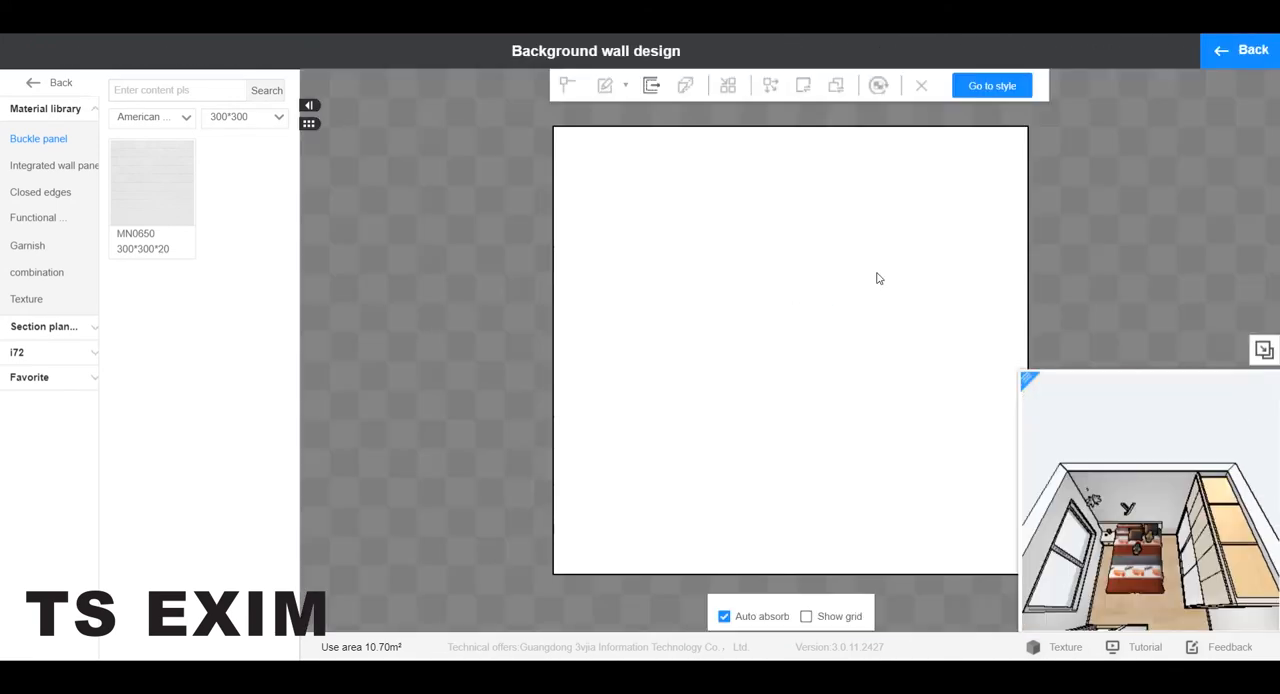
left_click(976, 92)
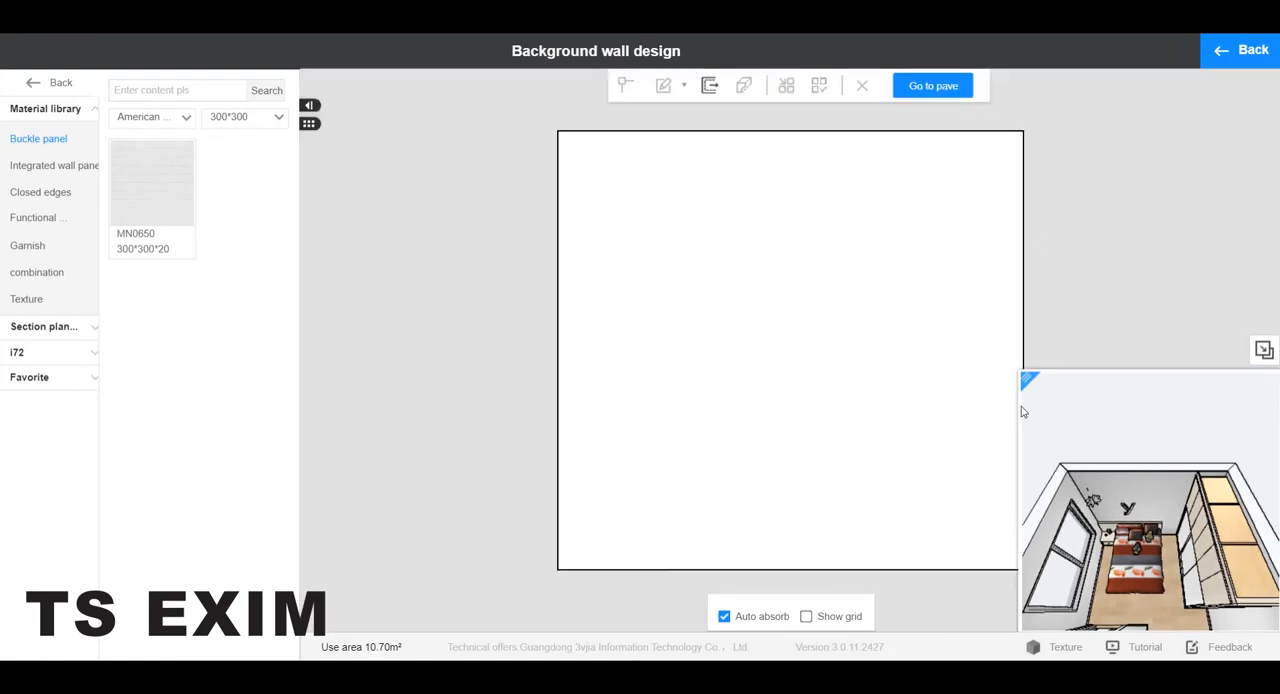
Import the letter y outline from a local file as modeling on the background wall.
left_click(769, 218)
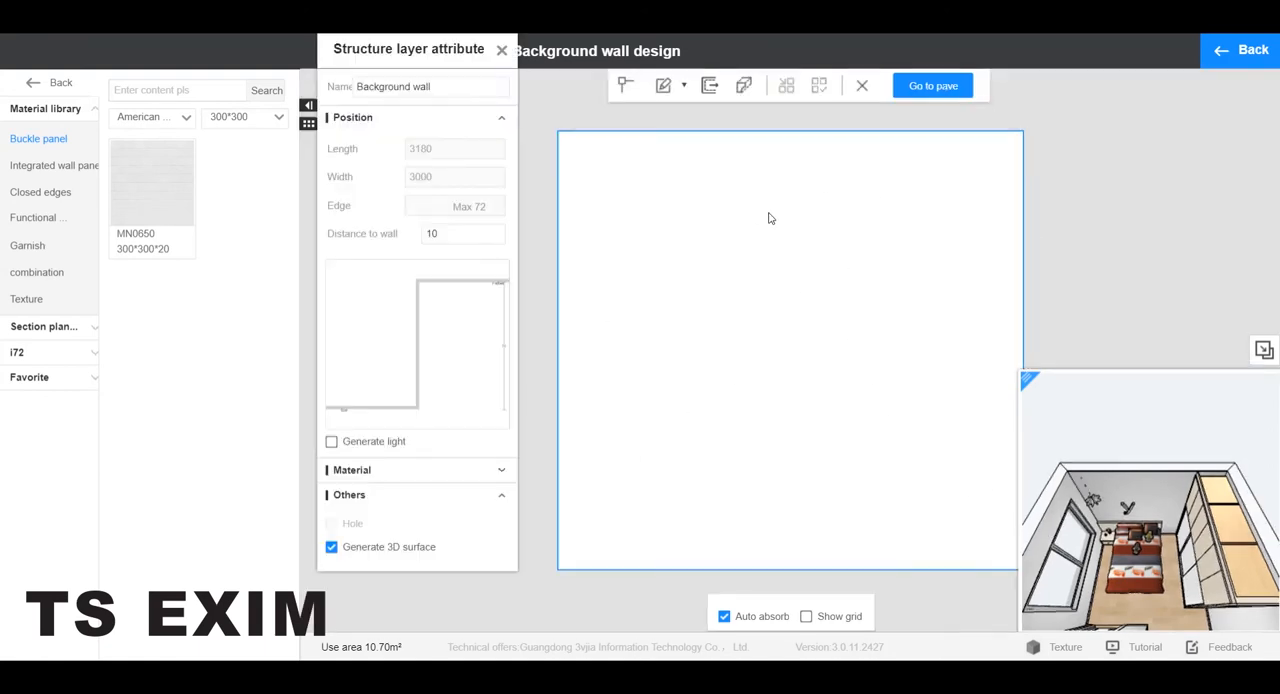
right_click(769, 218)
mouse_move(846, 314)
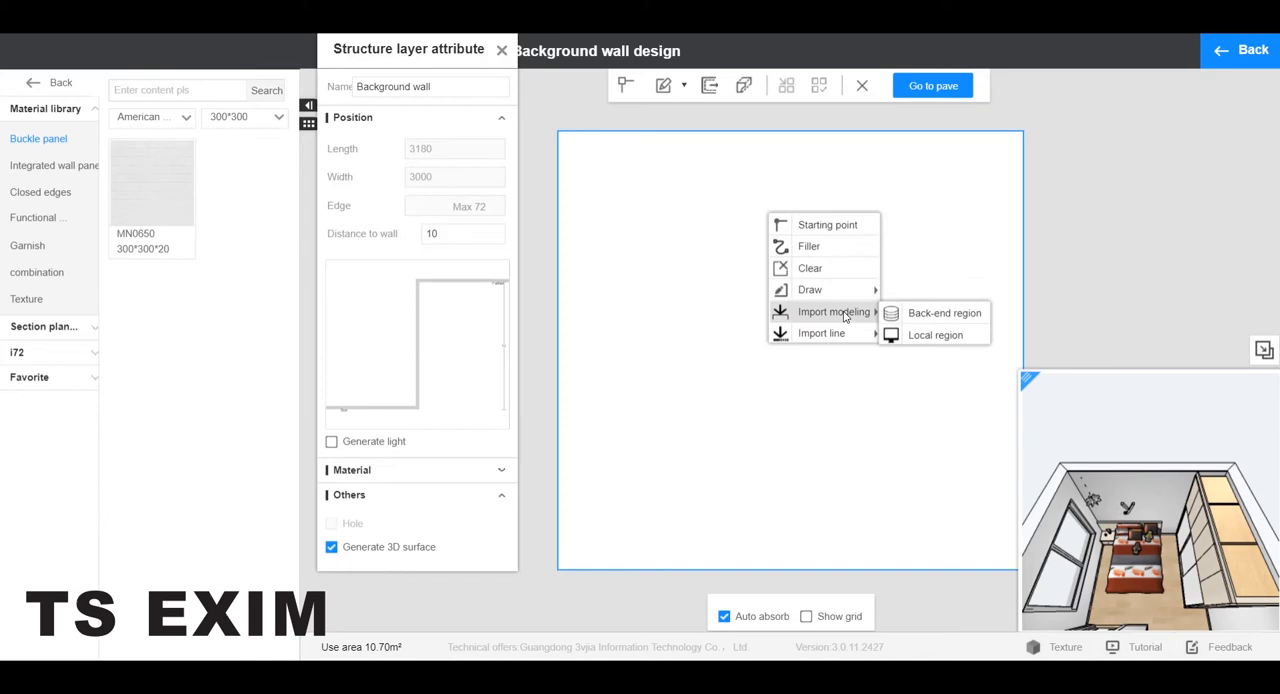
left_click(891, 337)
scroll(423, 200, "down", 5)
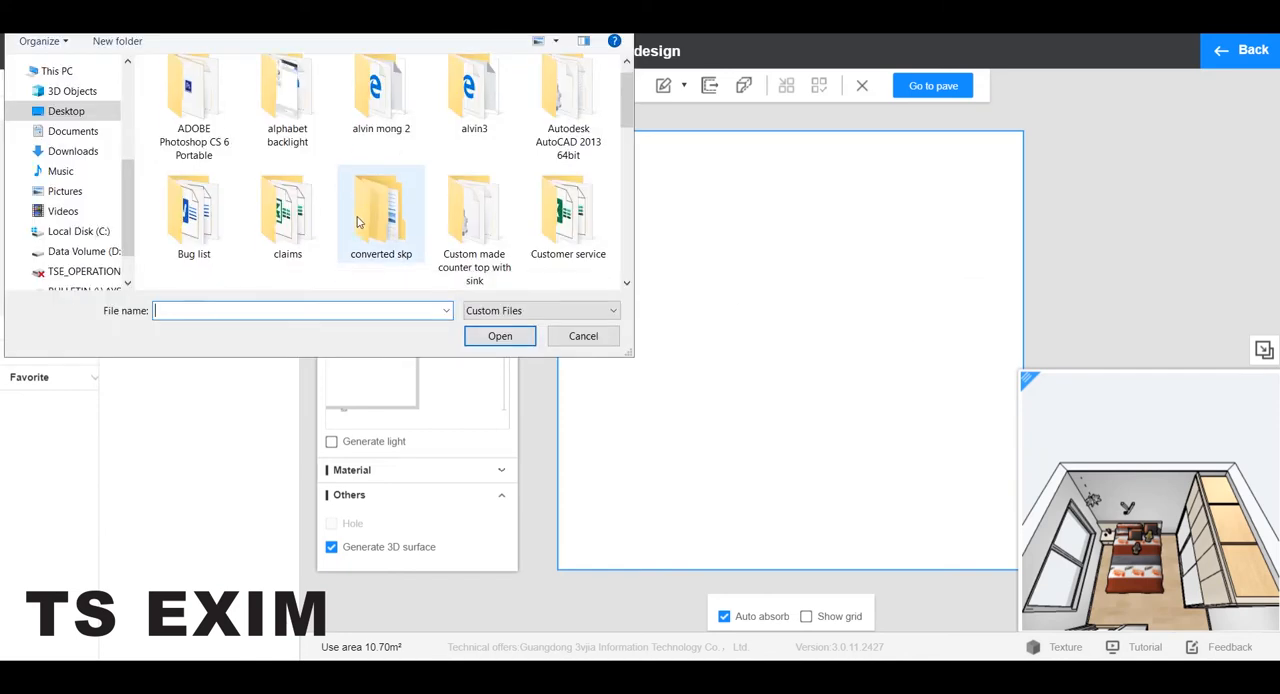
double_click(397, 222)
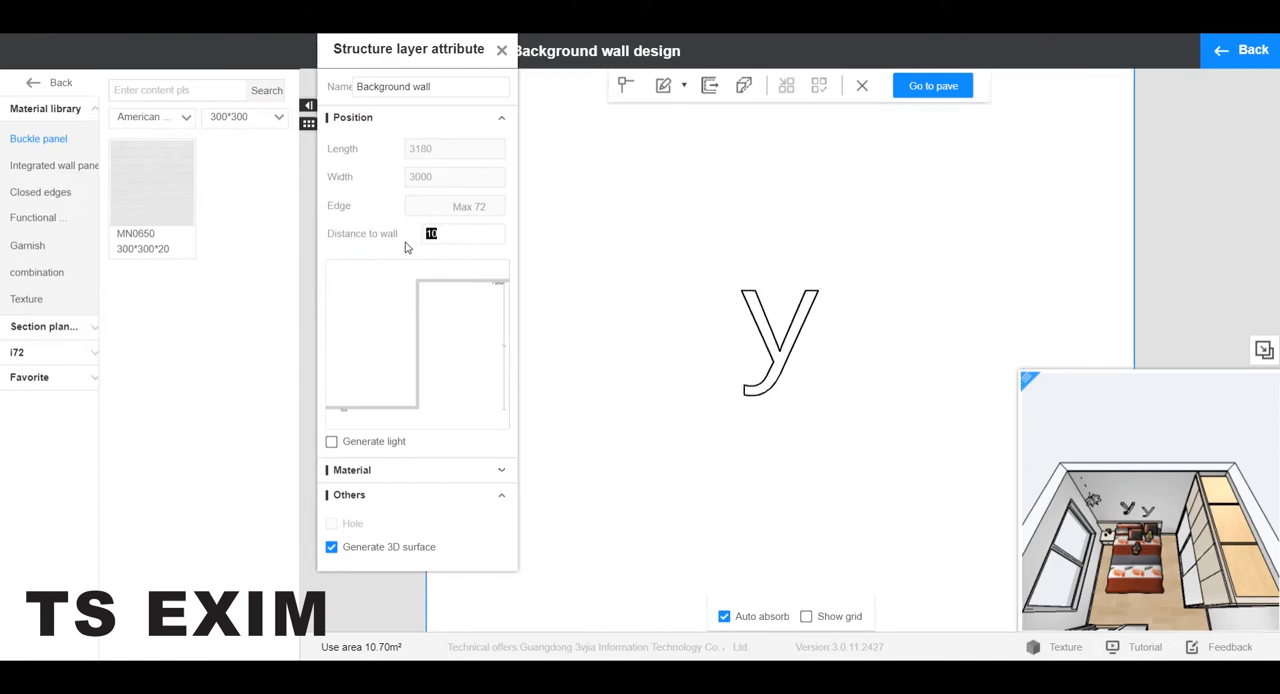
Set the letter y's distance to wall to 20 and turn on light generation for it.
left_click(786, 366)
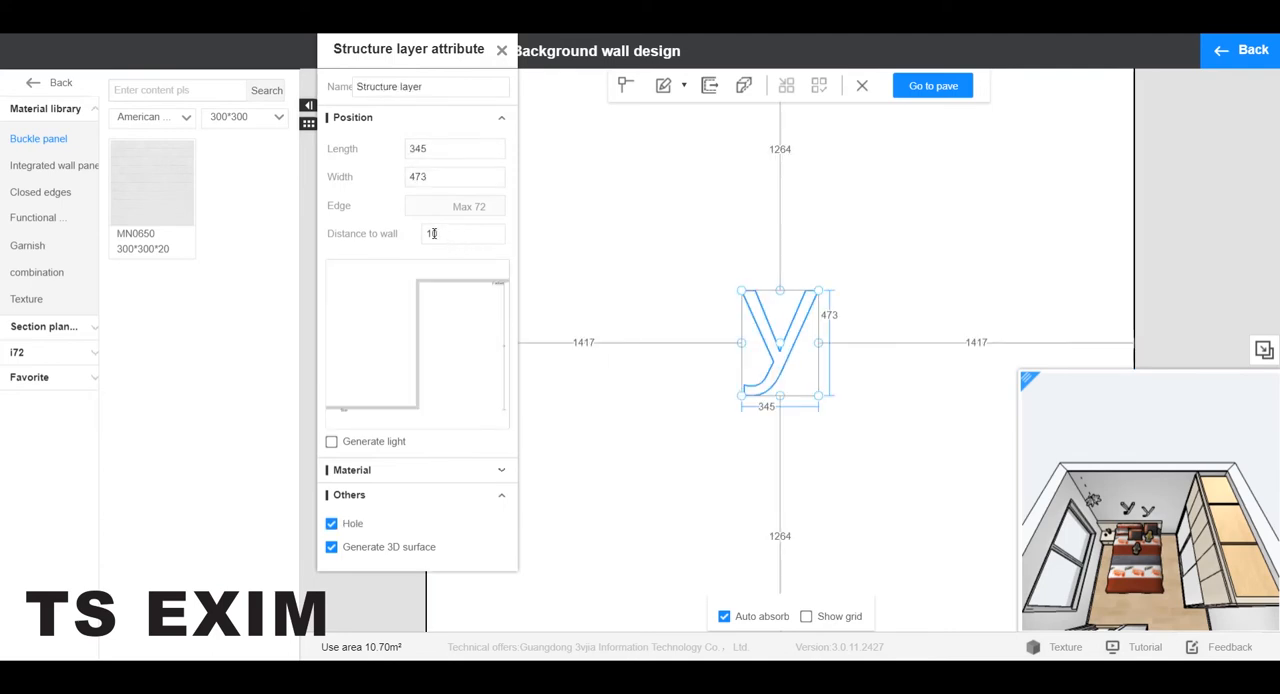
left_click_drag(461, 234, 416, 233)
key("Return")
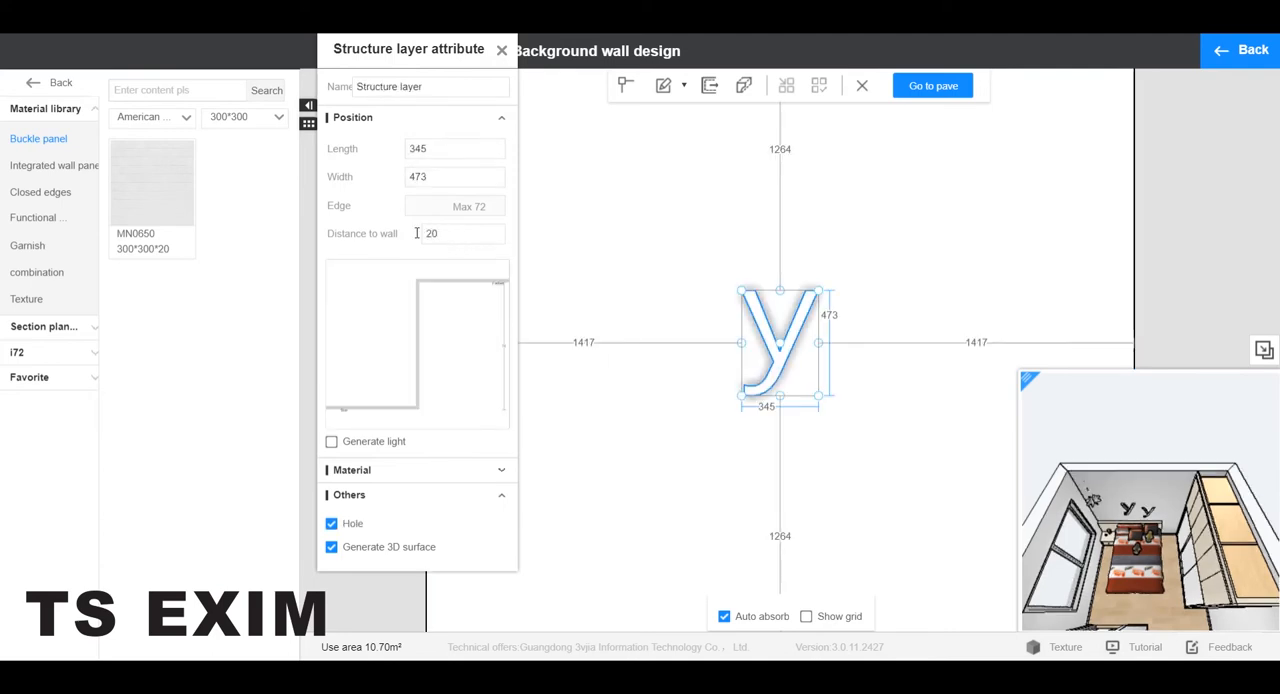
left_click(331, 446)
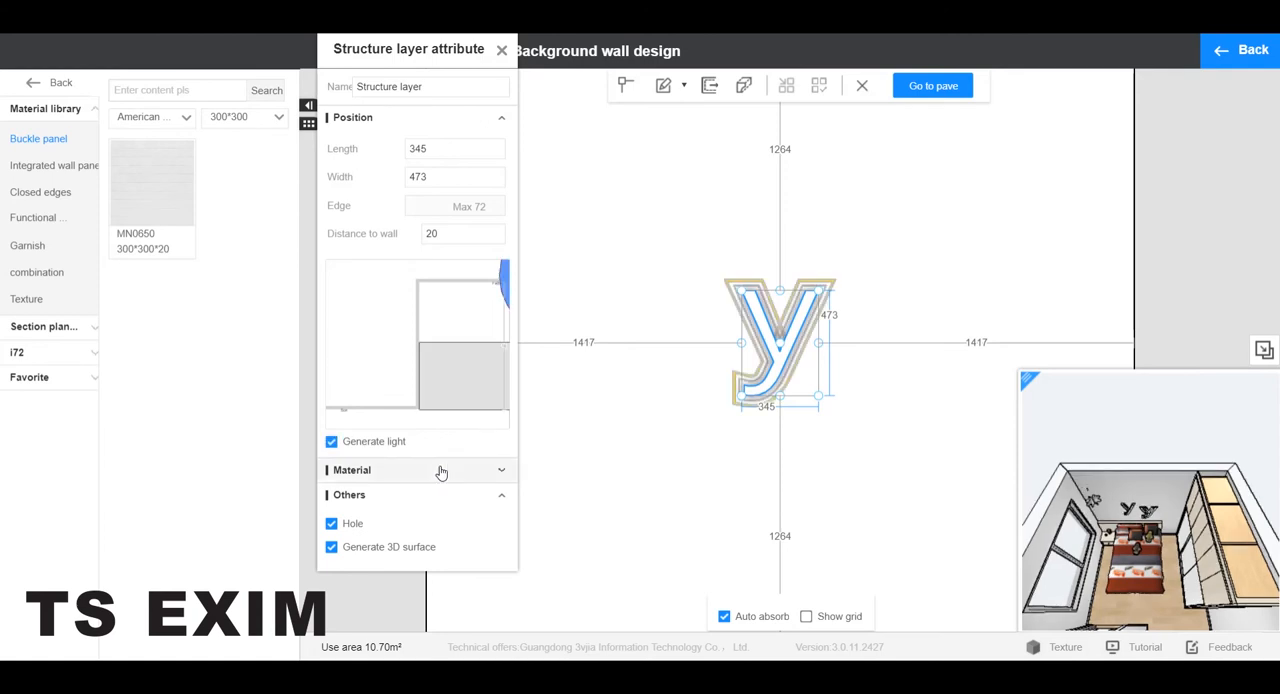
In the letter's light section, delete the rectangular filler and set the round tube's width and thickness to 10.
left_click(436, 347)
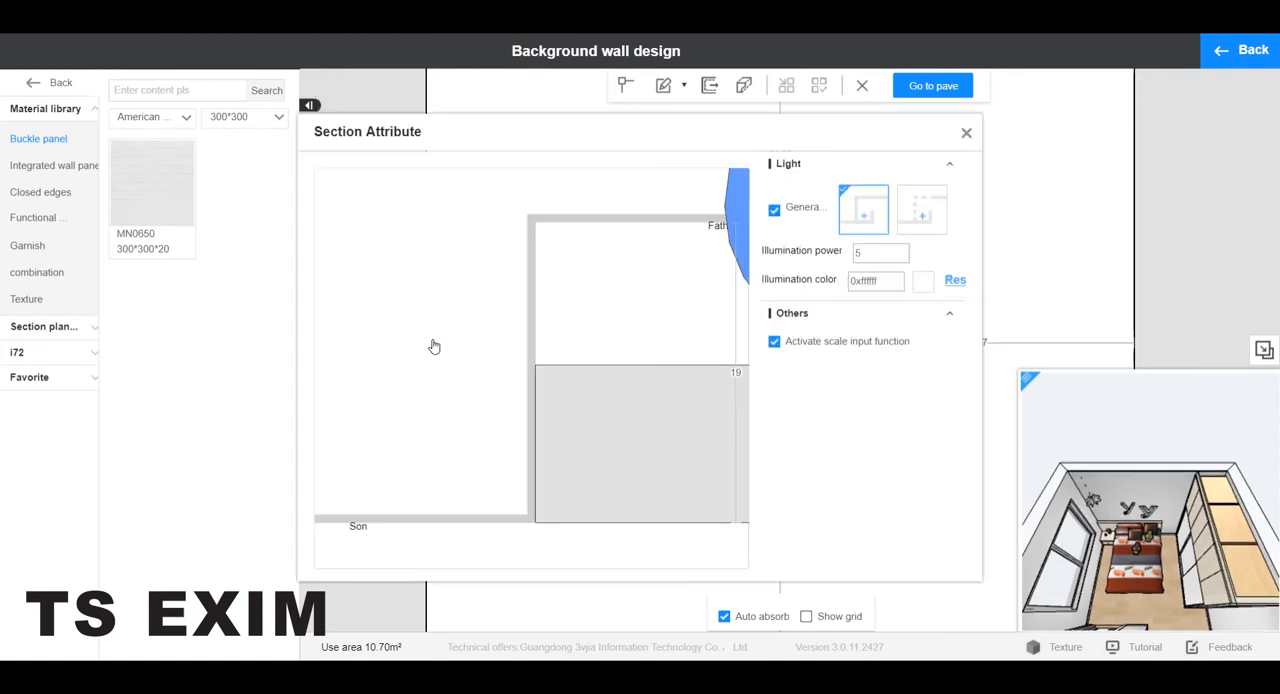
left_click(604, 444)
key("Delete")
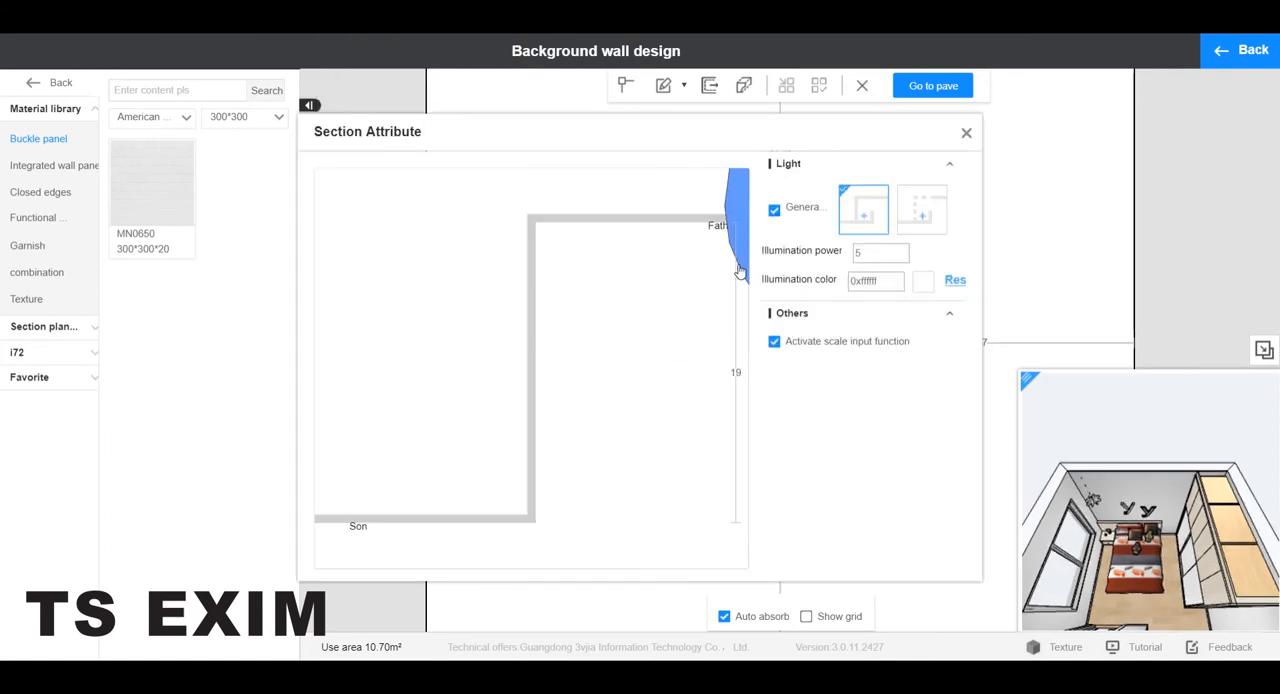
left_click(741, 263)
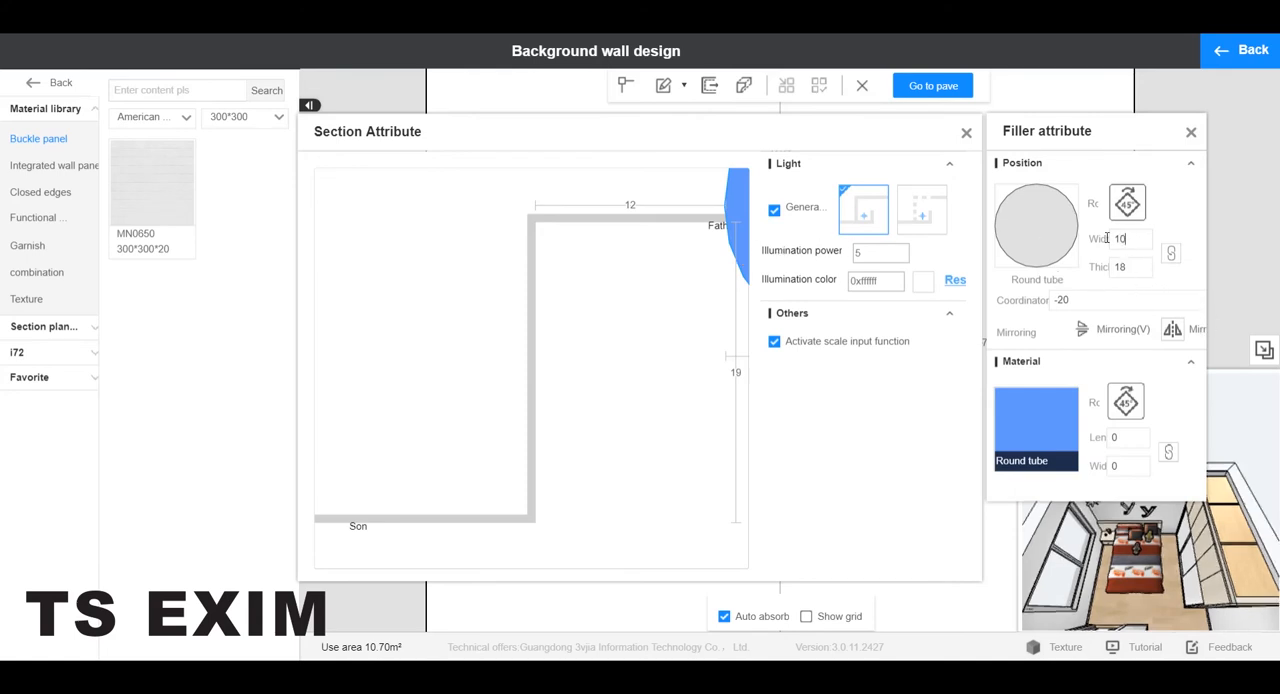
key("Return")
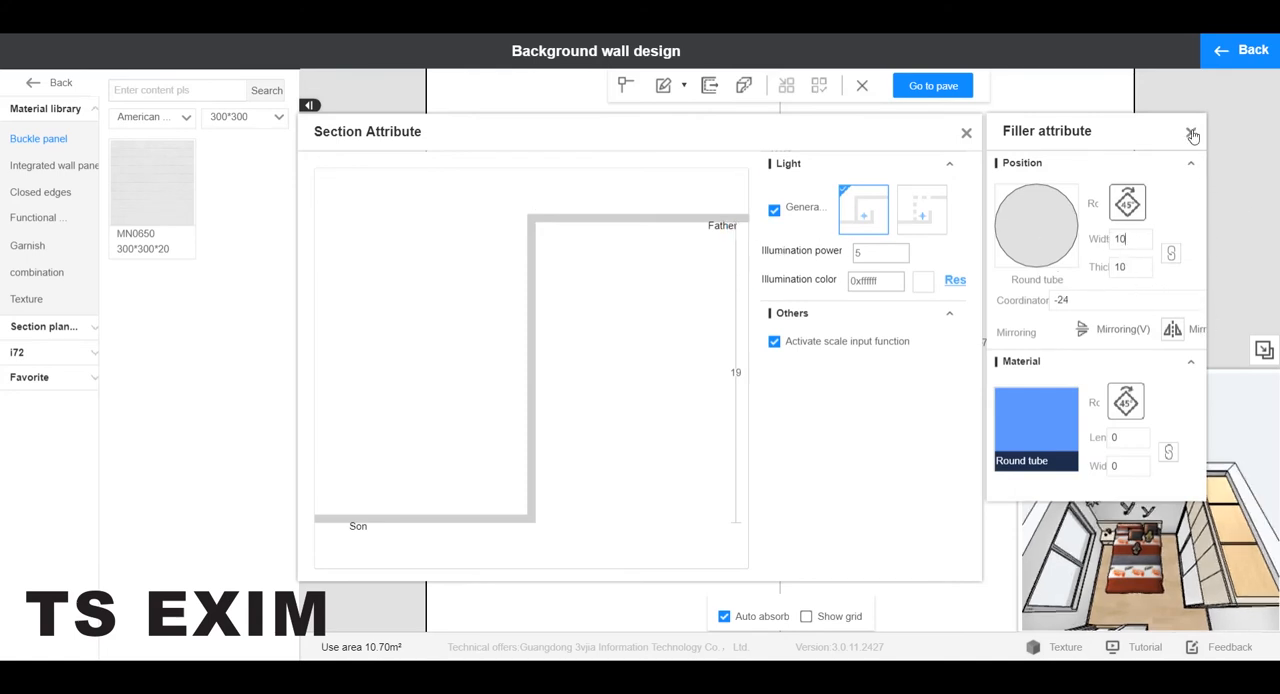
left_click(1192, 135)
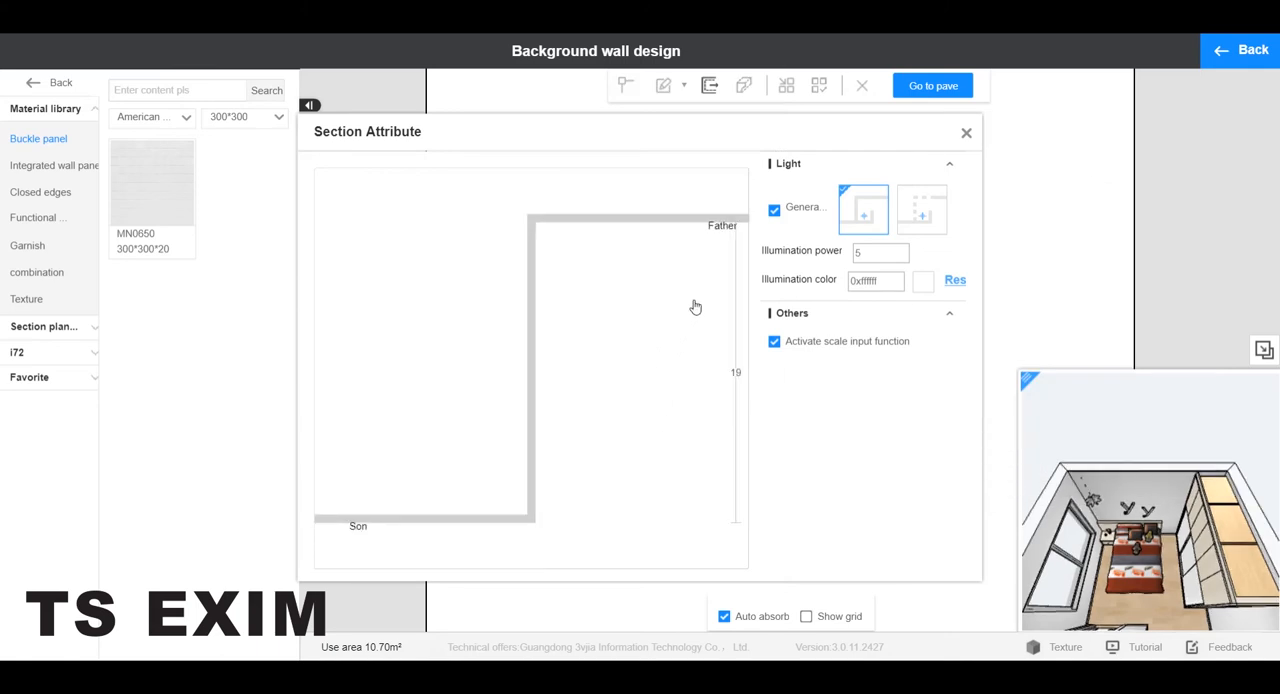
Reposition the round light tube just inside the Father surface of the section and close the section attributes.
scroll(690, 307, "down", 5)
scroll(655, 338, "up", 1)
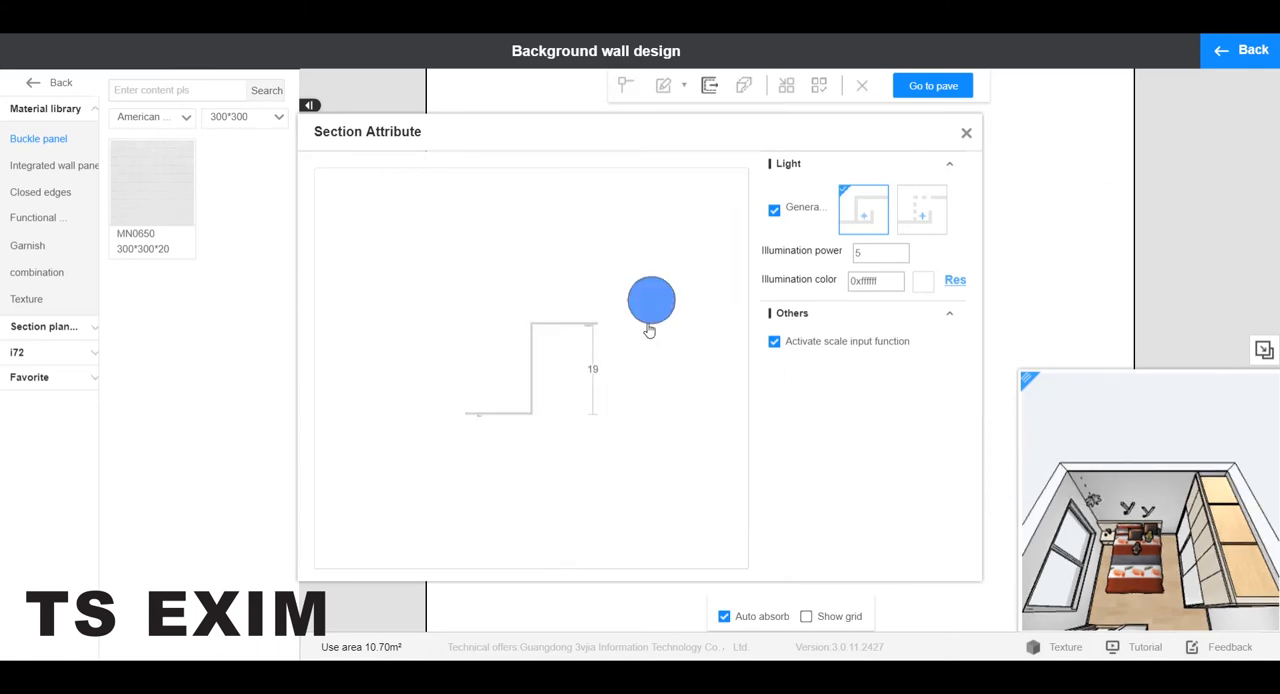
left_click(585, 369)
scroll(617, 308, "up", 3)
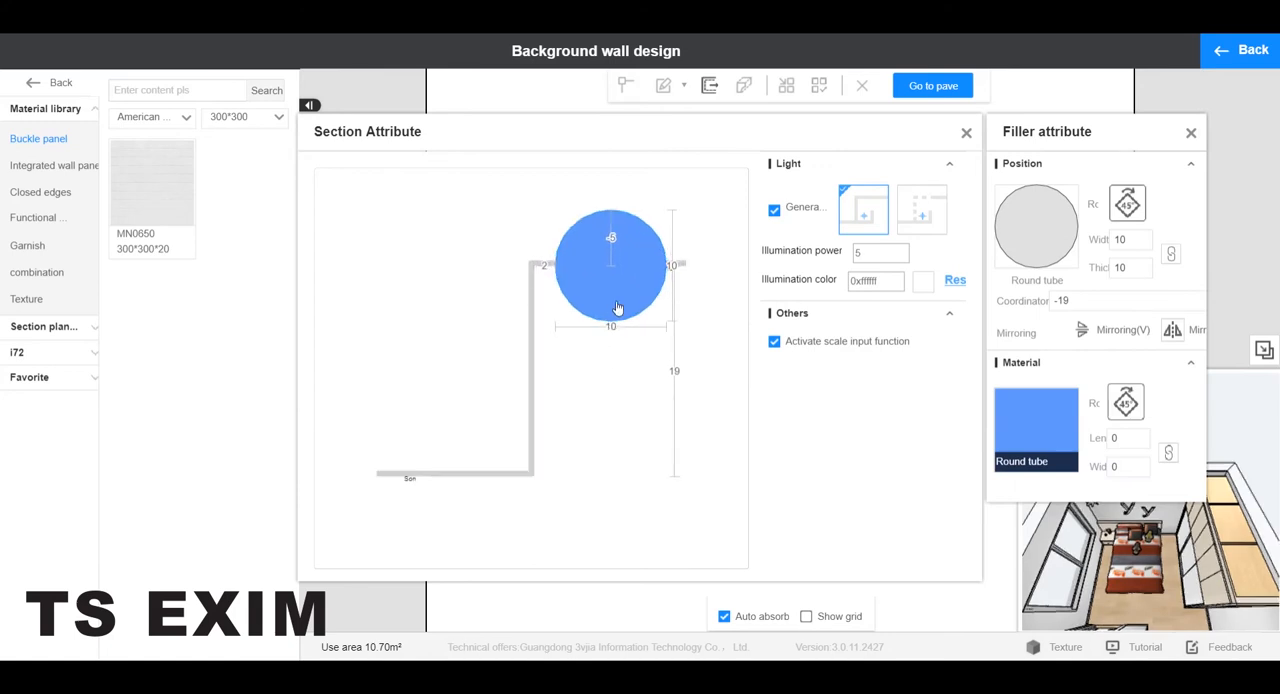
left_click(611, 237)
left_click_drag(611, 238, 598, 240)
key("Return")
left_click(966, 132)
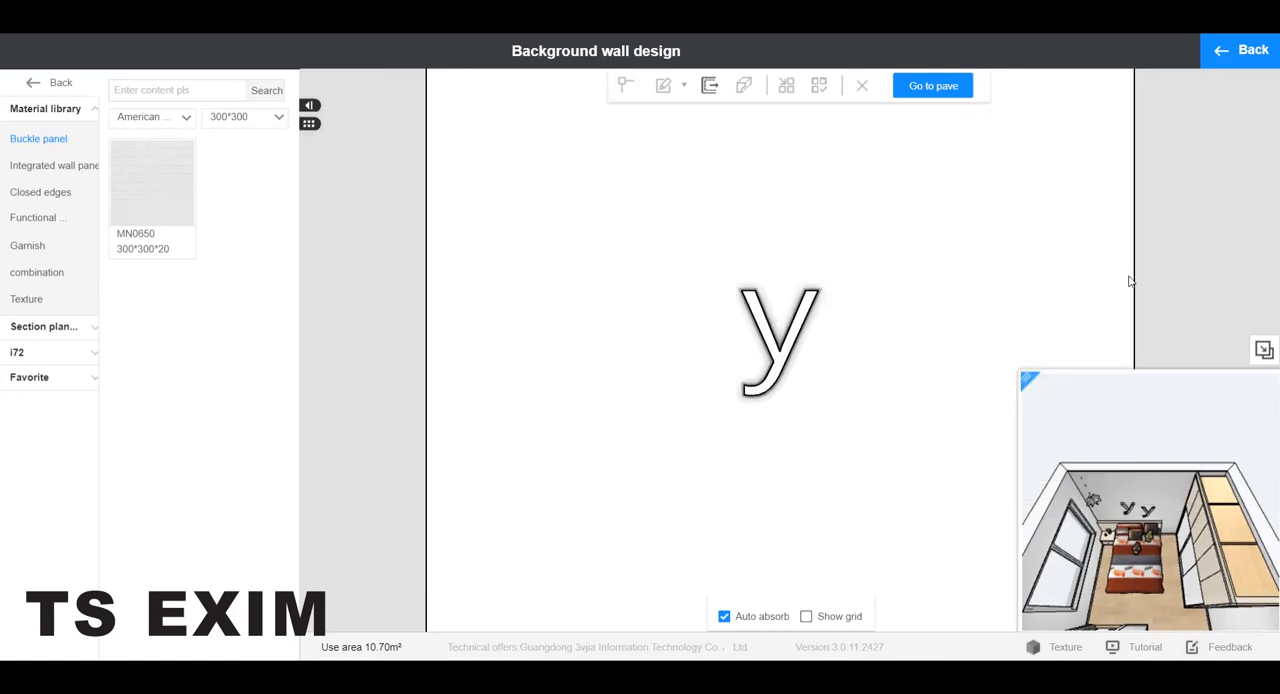
Position the letter y 900 from the wall's left edge and 1500 from its bottom edge, and return to the 3D view.
left_click(786, 362)
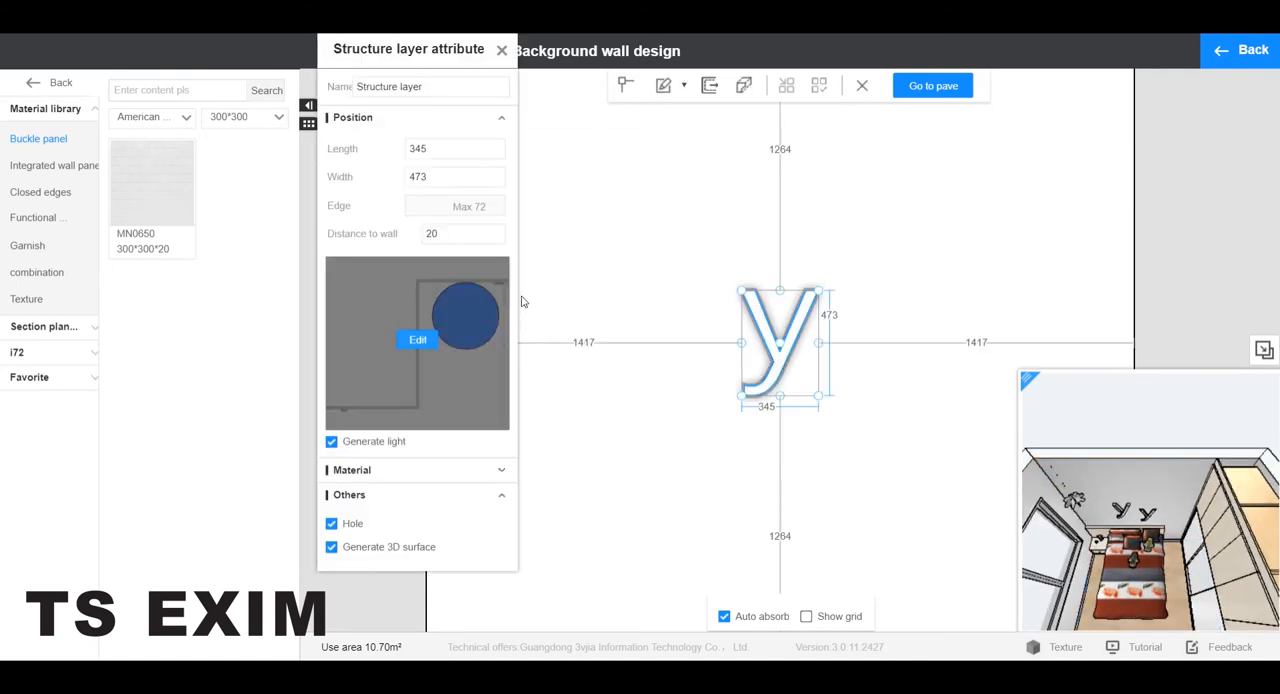
left_click(578, 342)
type("9")
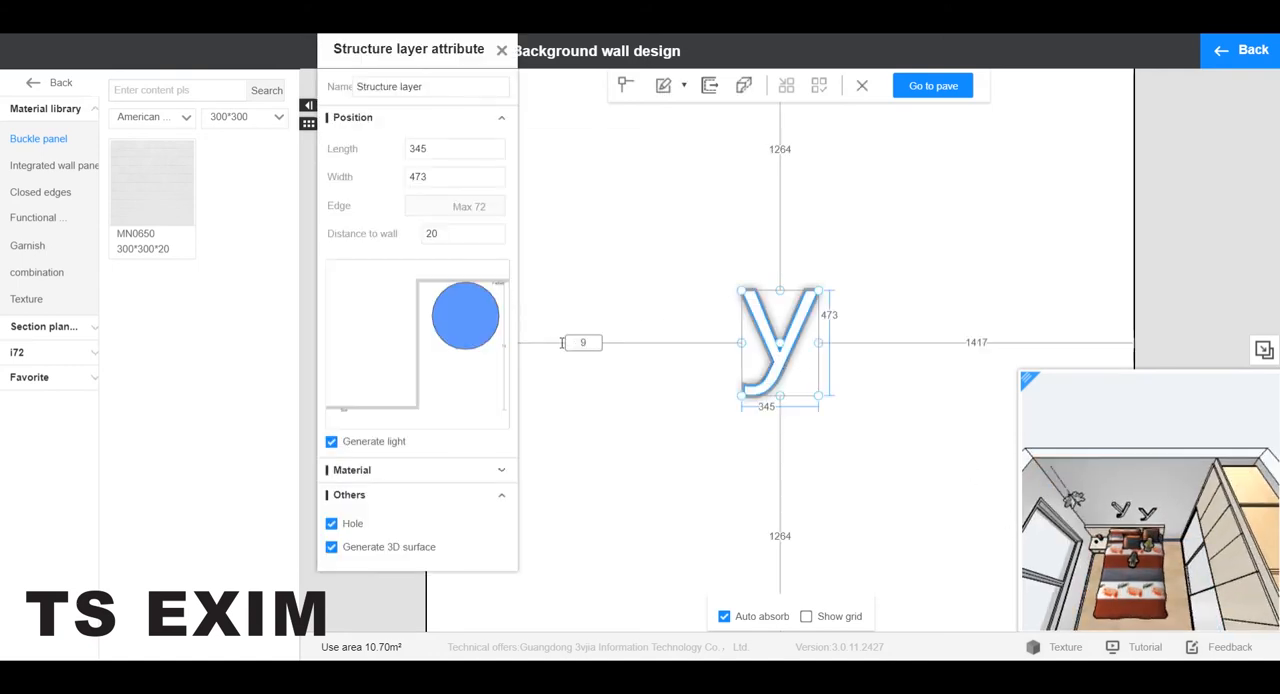
type("00")
key("Return")
left_click(664, 537)
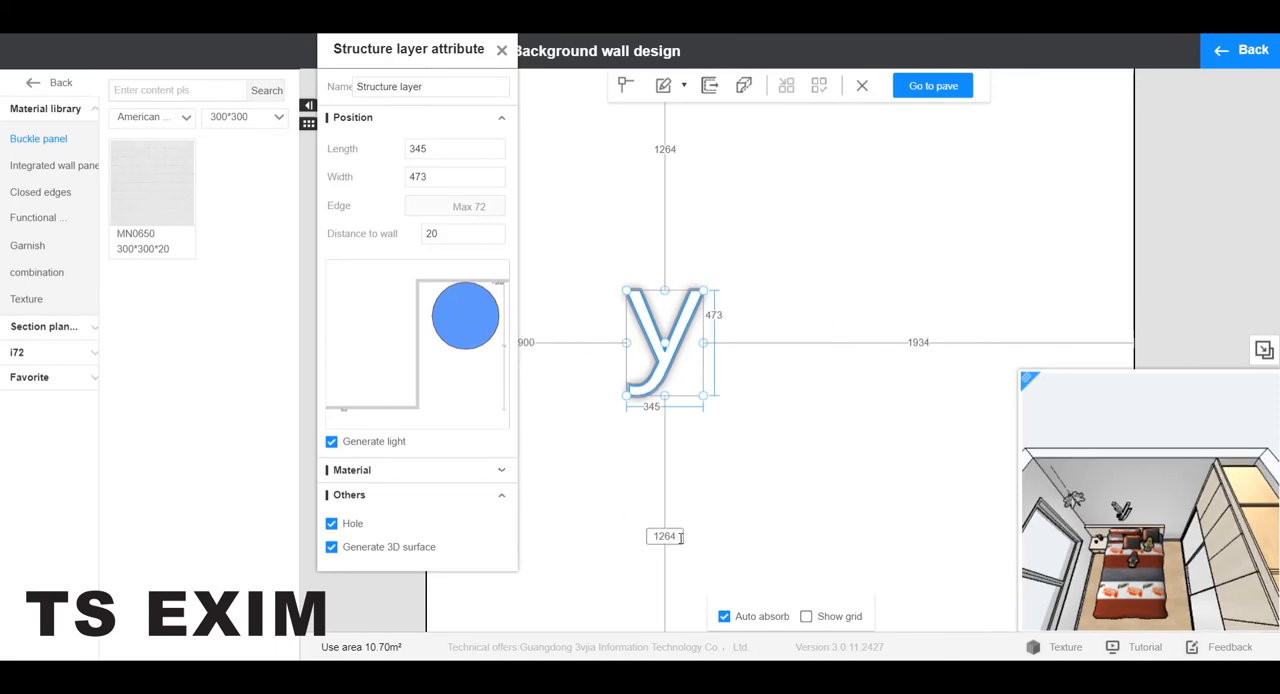
type("1500")
key("Return")
left_click(501, 50)
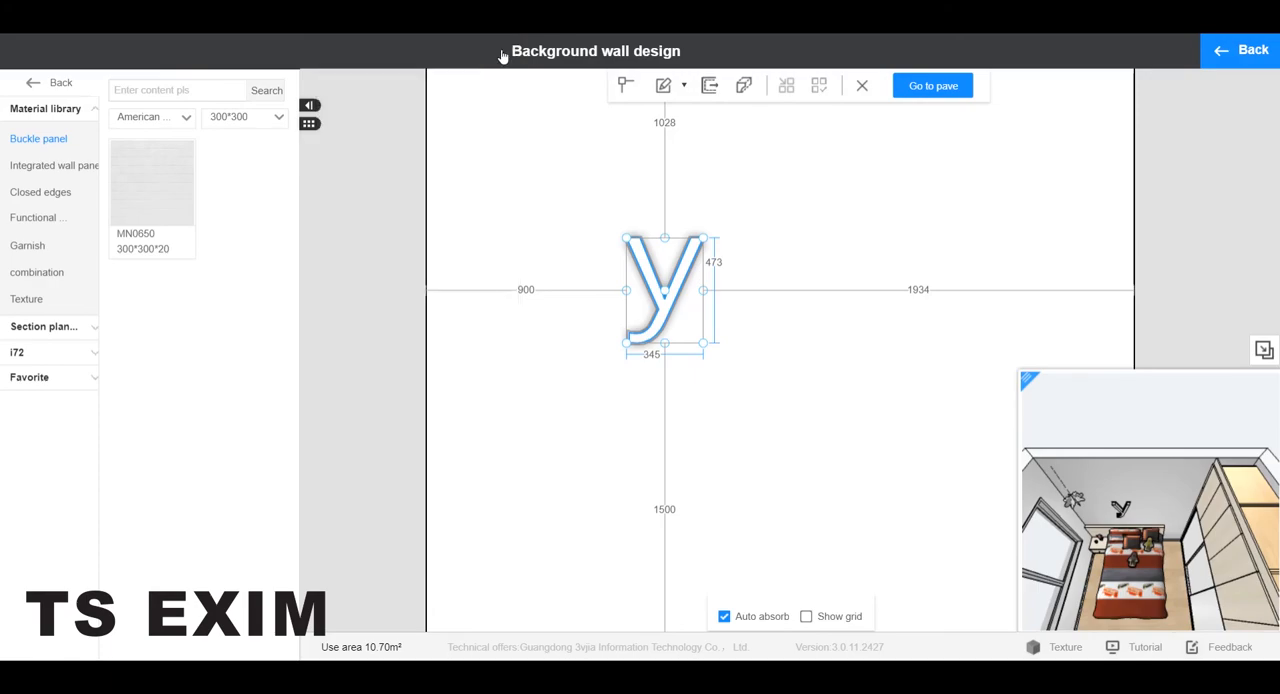
left_click(1240, 50)
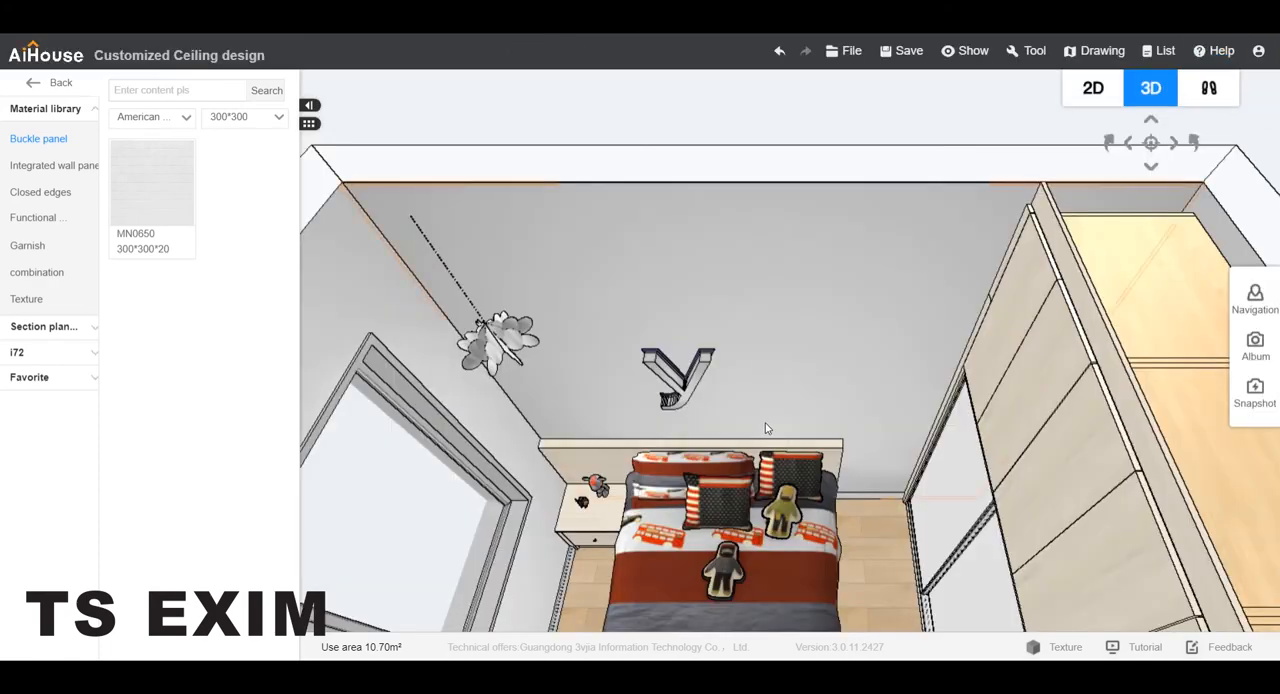
Examine the letter y on the wall above the headboard from different angles and distances.
left_click_drag(765, 428, 817, 270)
scroll(783, 309, "up", 3)
scroll(785, 309, "up", 1)
scroll(771, 327, "down", 3)
scroll(750, 310, "down", 4)
scroll(842, 282, "up", 3)
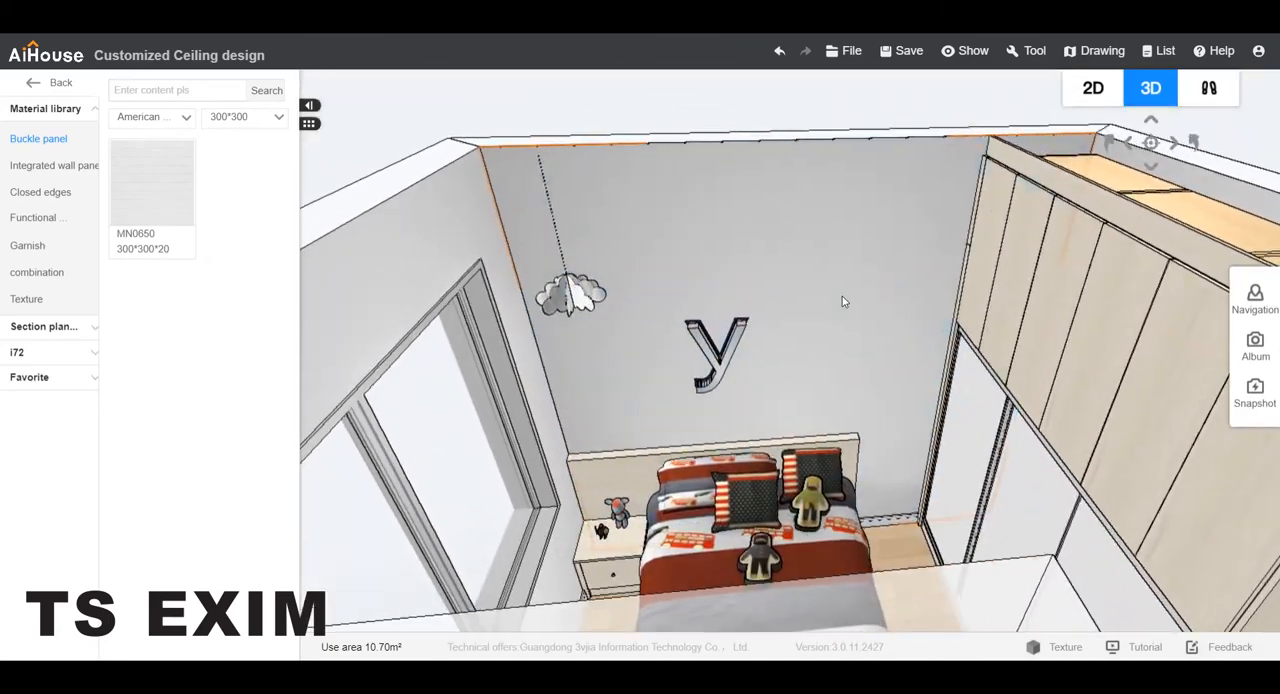
left_click(842, 296)
left_click(502, 50)
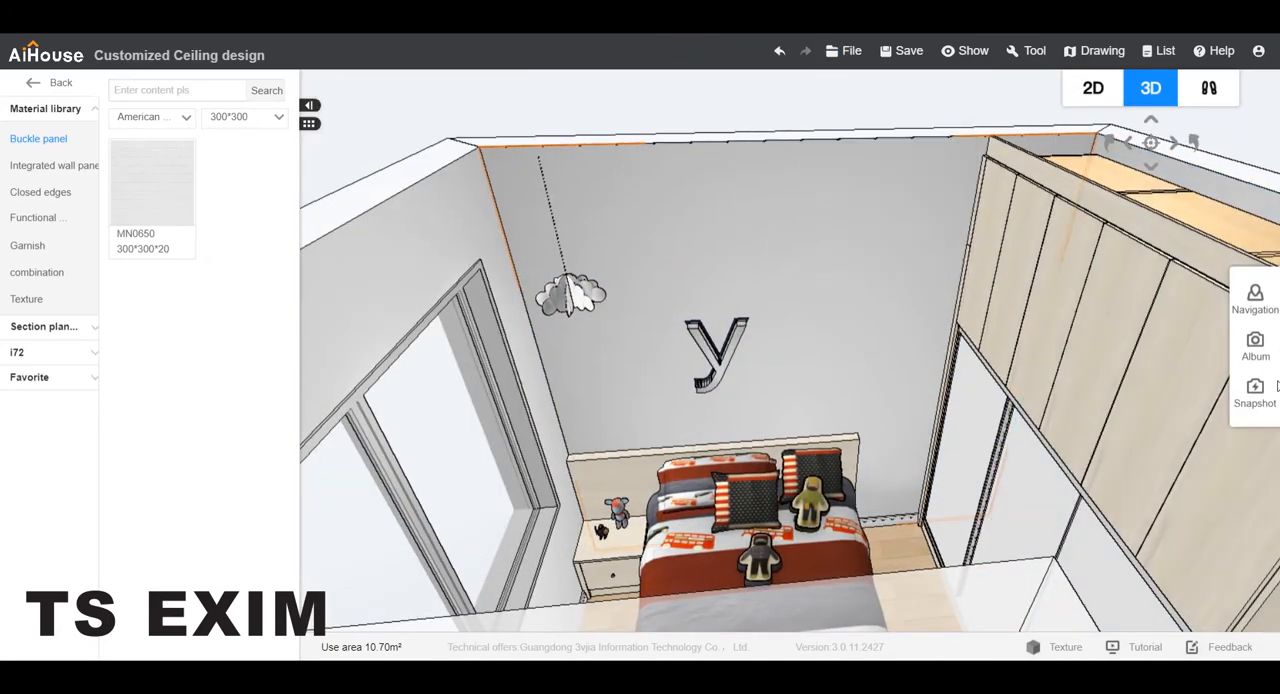
Submit an HD album render of the letter wall above the bed with 4:3 composition, default illumination and day view.
left_click(1255, 343)
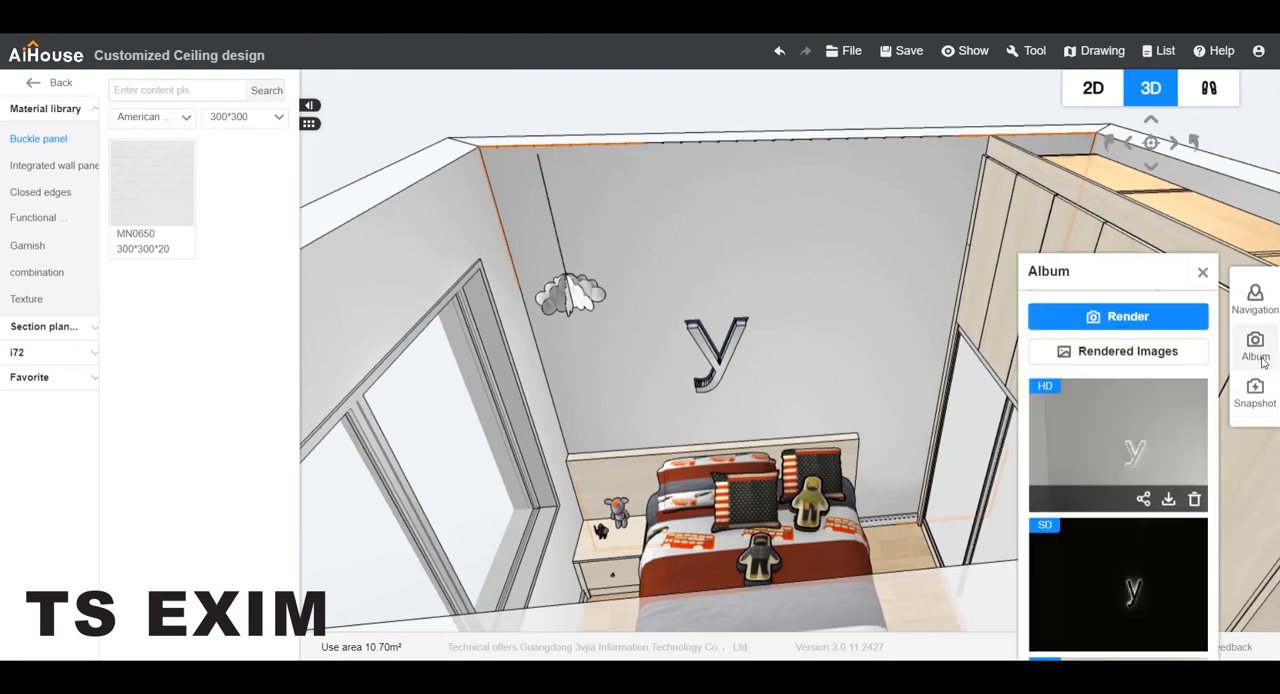
left_click(1146, 310)
scroll(640, 300, "up", 4)
left_click_drag(729, 445, 739, 408)
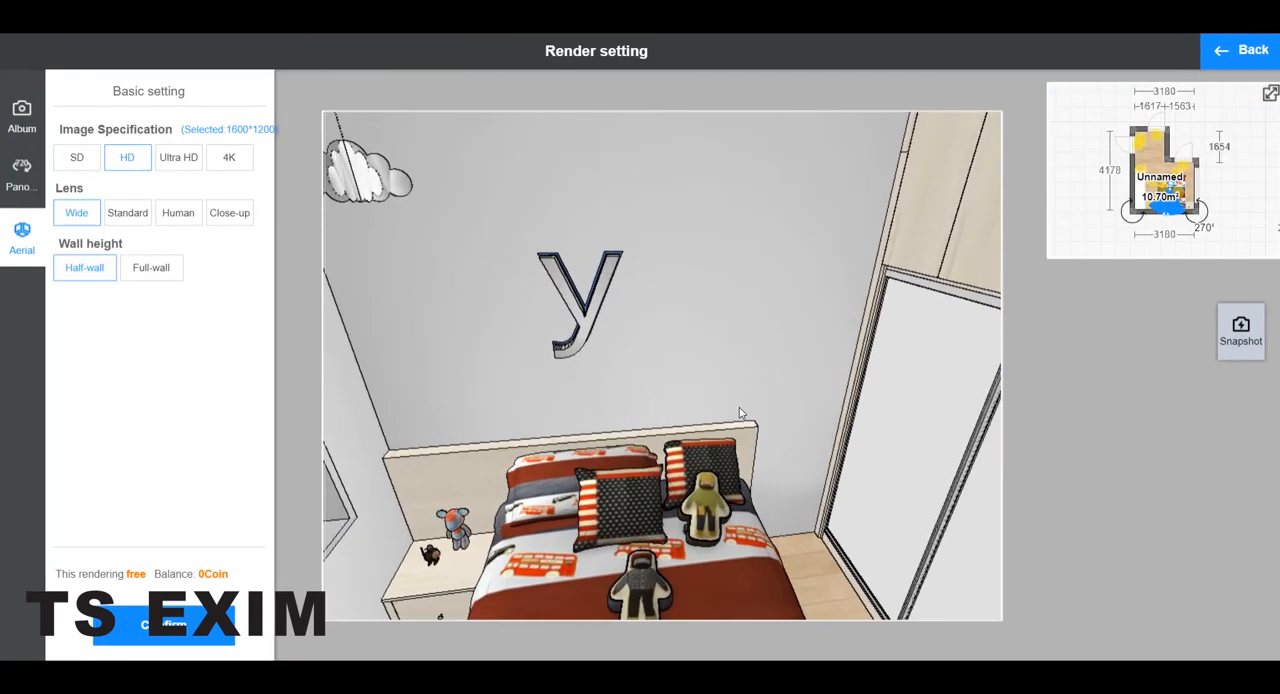
left_click(22, 115)
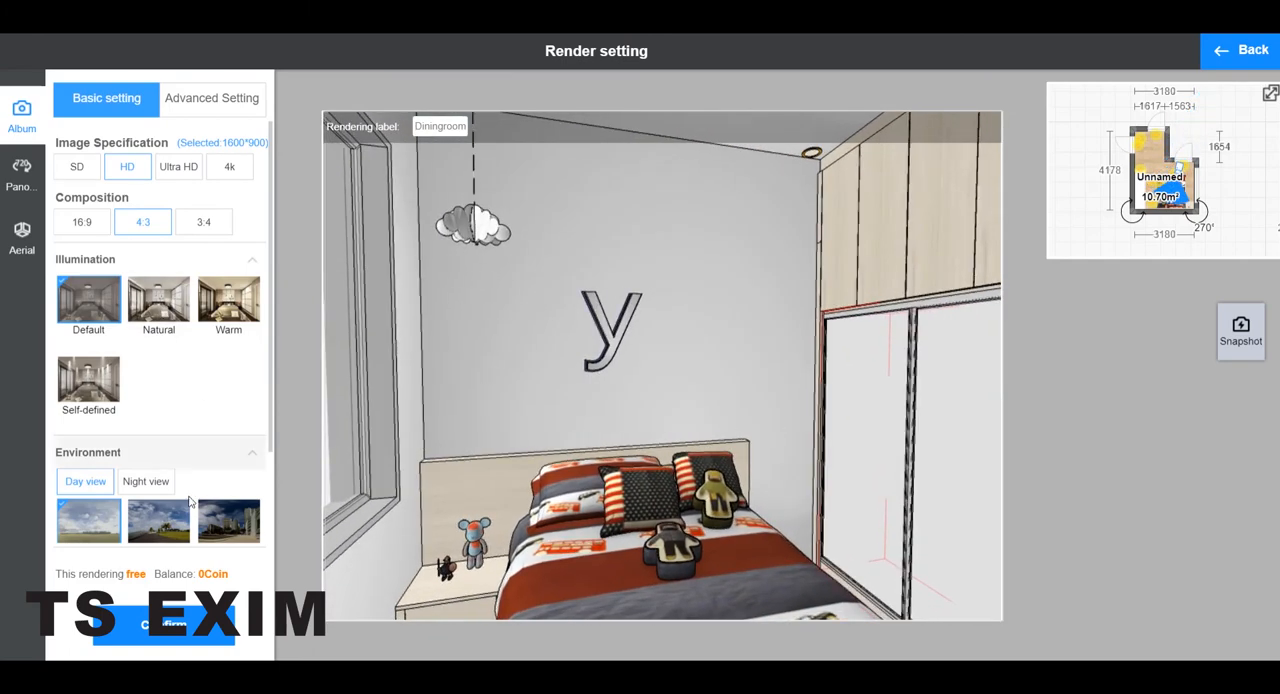
left_click(184, 634)
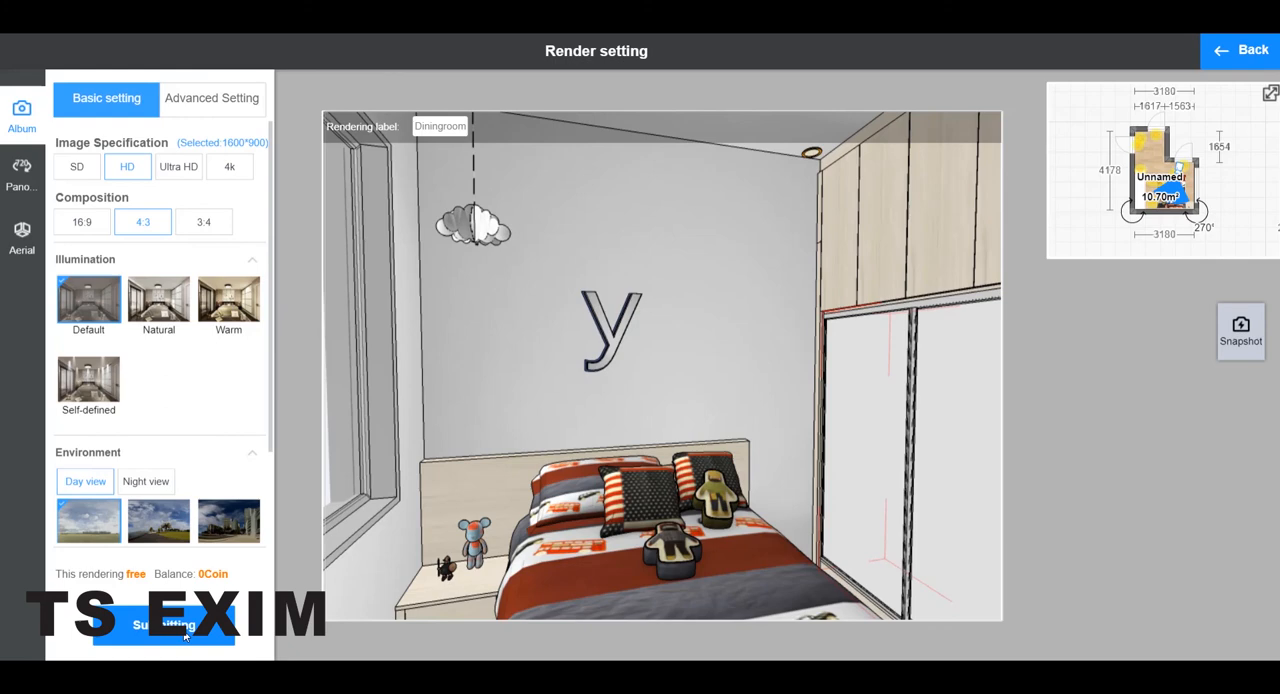